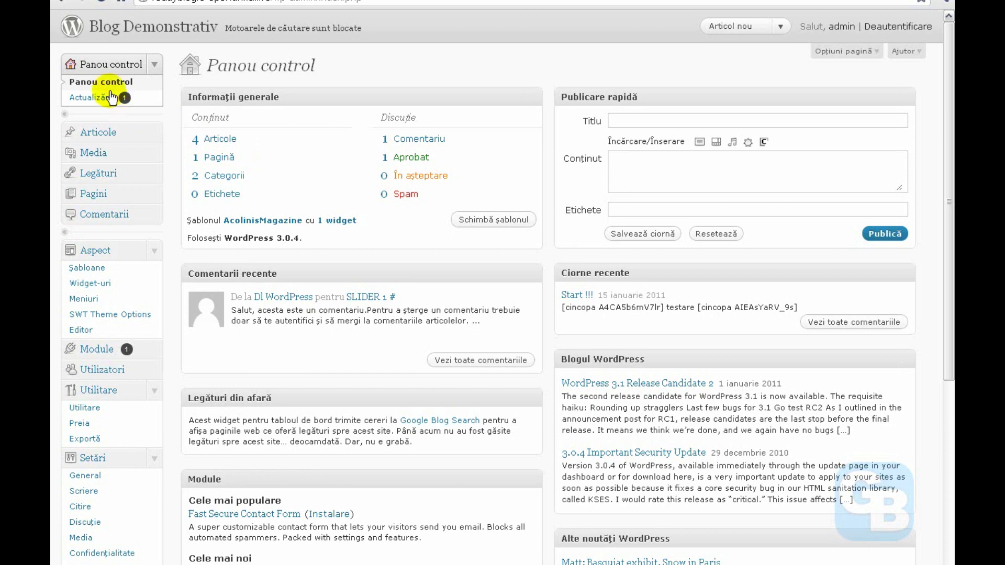
left_click(110, 69)
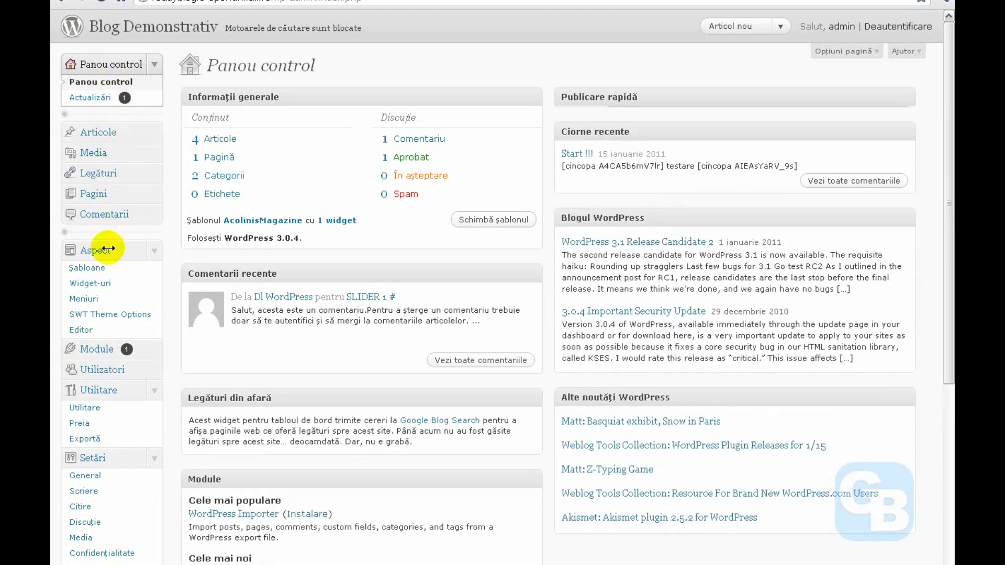
left_click(129, 316)
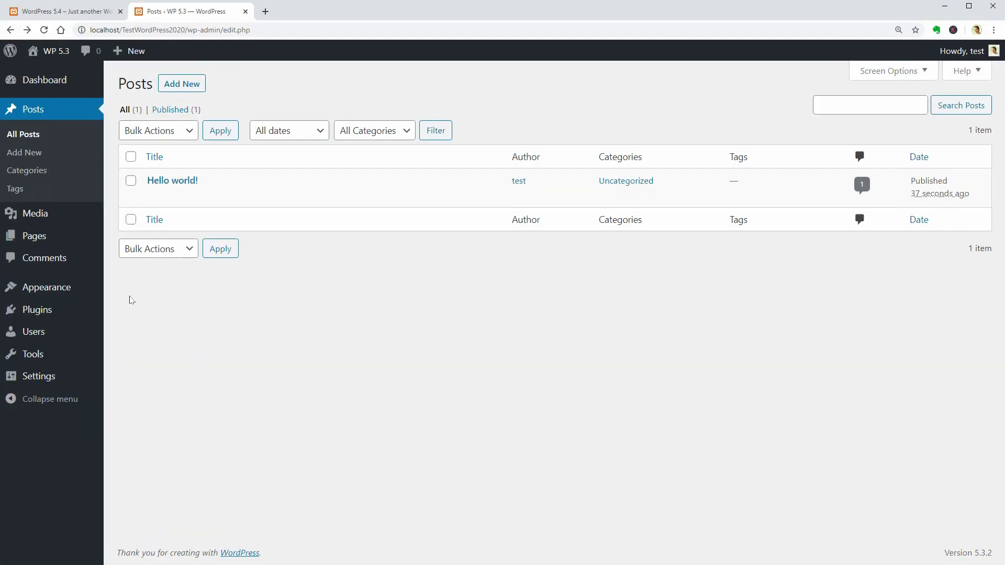
- Search the theme directory for "neve" on the WP 5.3 site, then install and activate the Neve theme
left_click(127, 291)
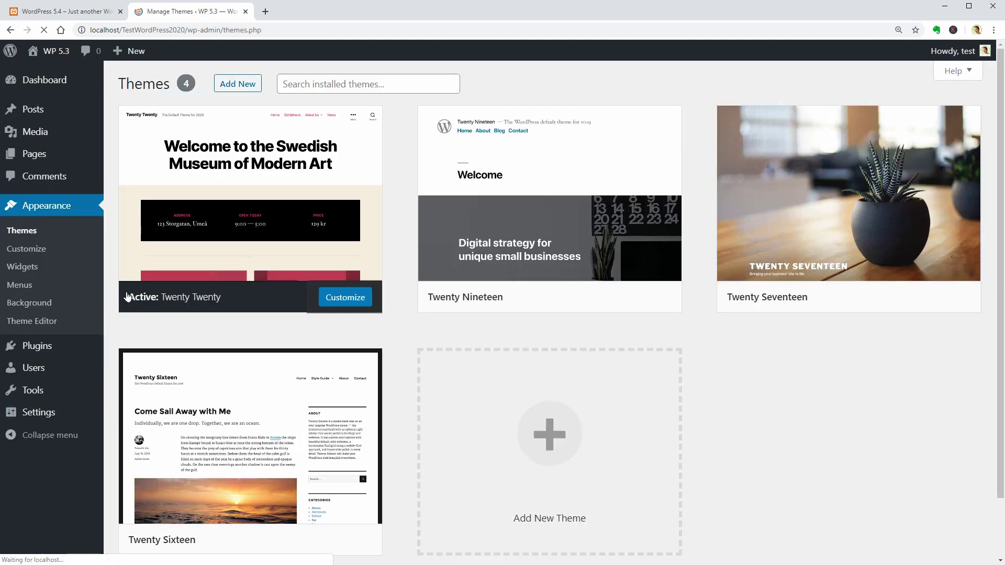
left_click(545, 432)
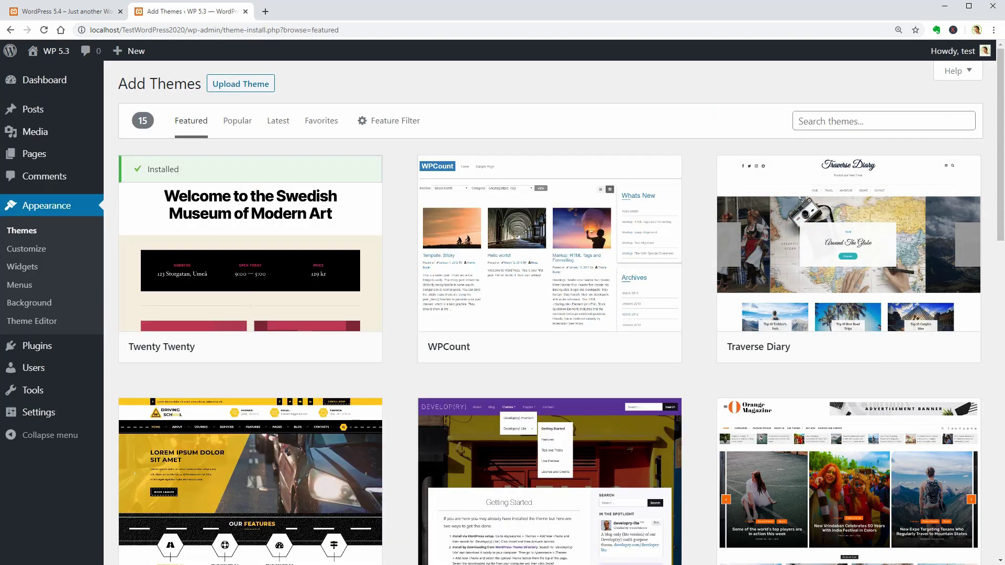
left_click(848, 121)
type("neve")
mouse_move(338, 244)
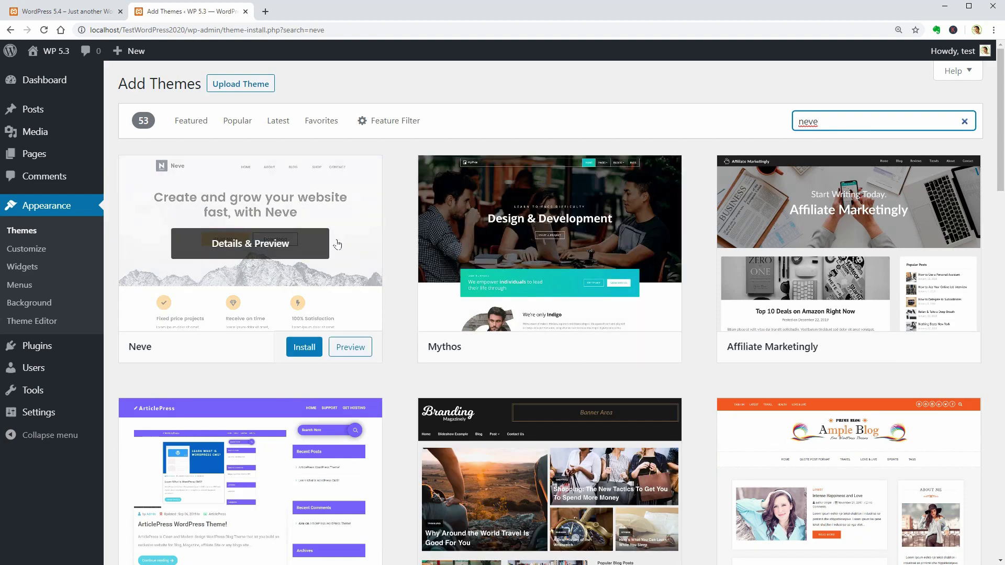
left_click(304, 347)
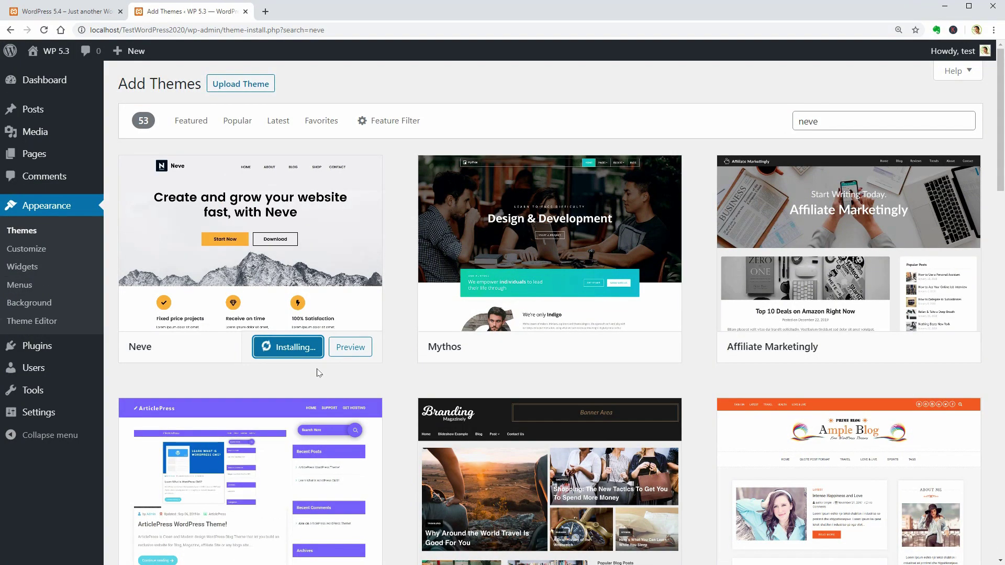
left_click(283, 347)
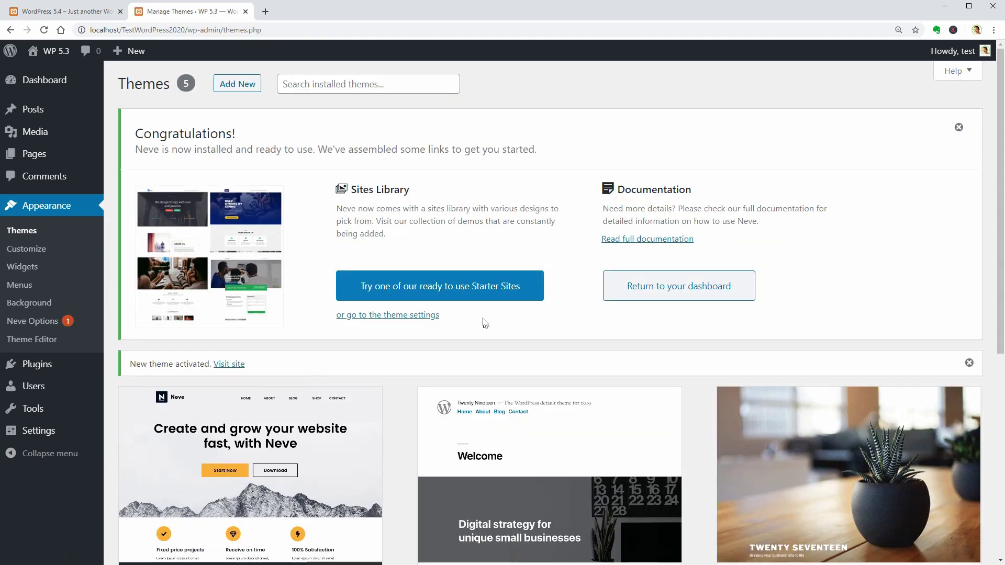
- Look at Neve's ready-to-use starter sites and leave the library without choosing one
left_click(467, 293)
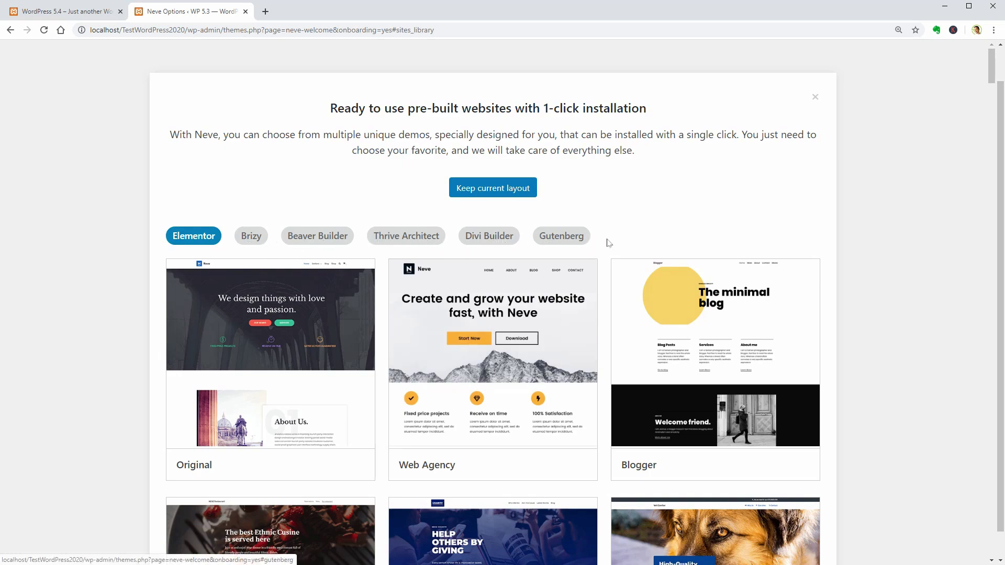
left_click(815, 97)
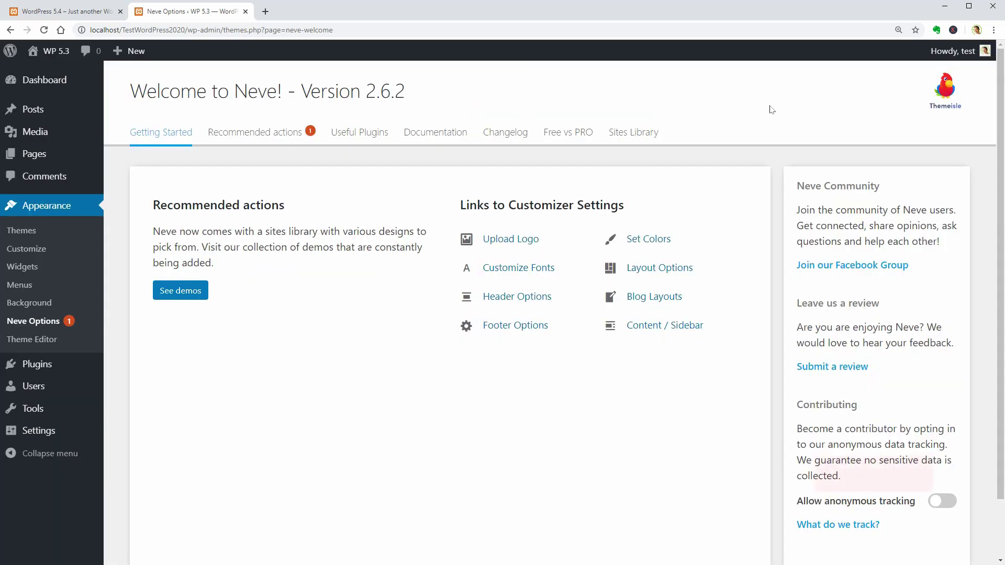
- Switch to the WordPress 5.4 site and open its login page from the Meta links in the footer
left_click(84, 12)
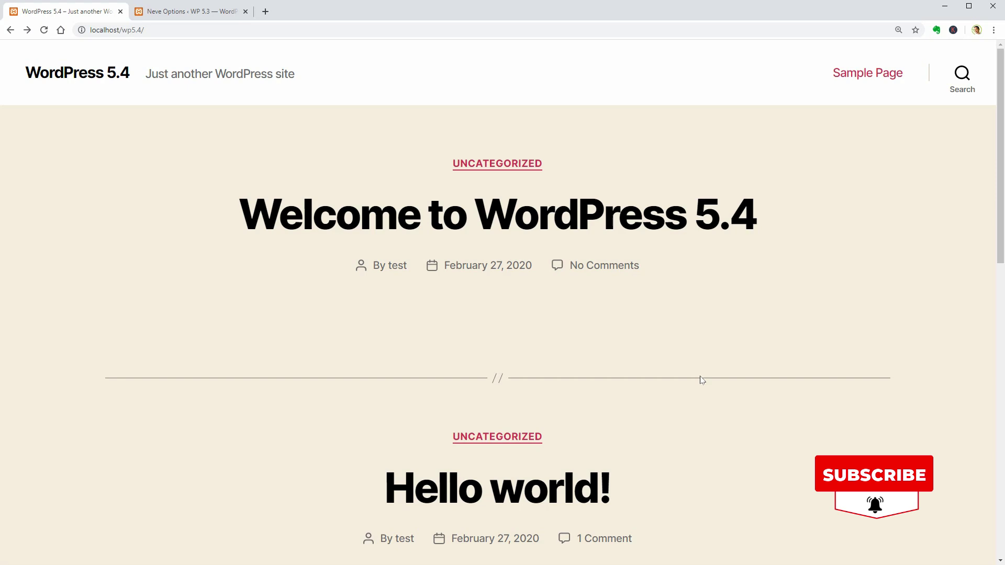
scroll(702, 380, "down", 8)
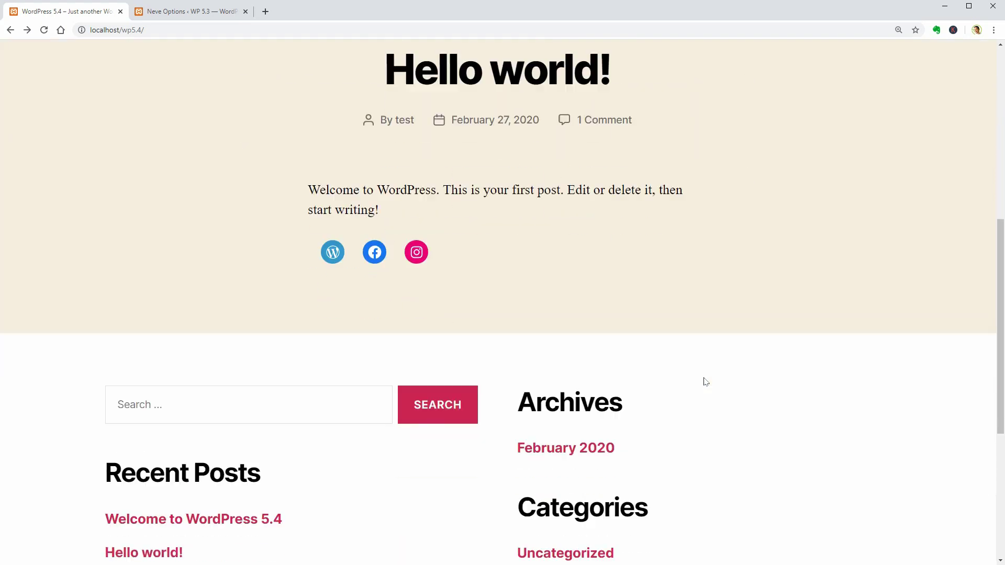
scroll(702, 382, "down", 6)
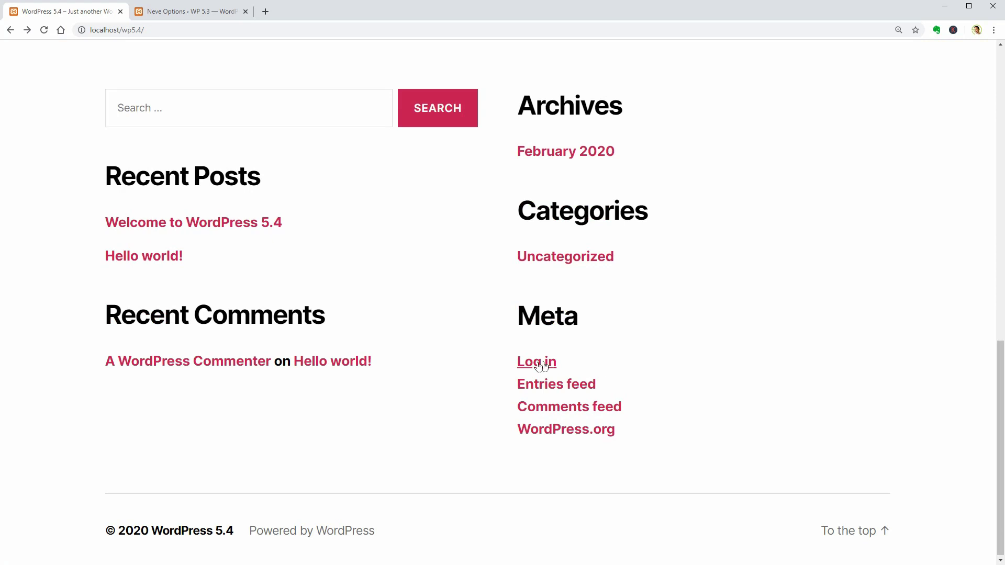
left_click(541, 365)
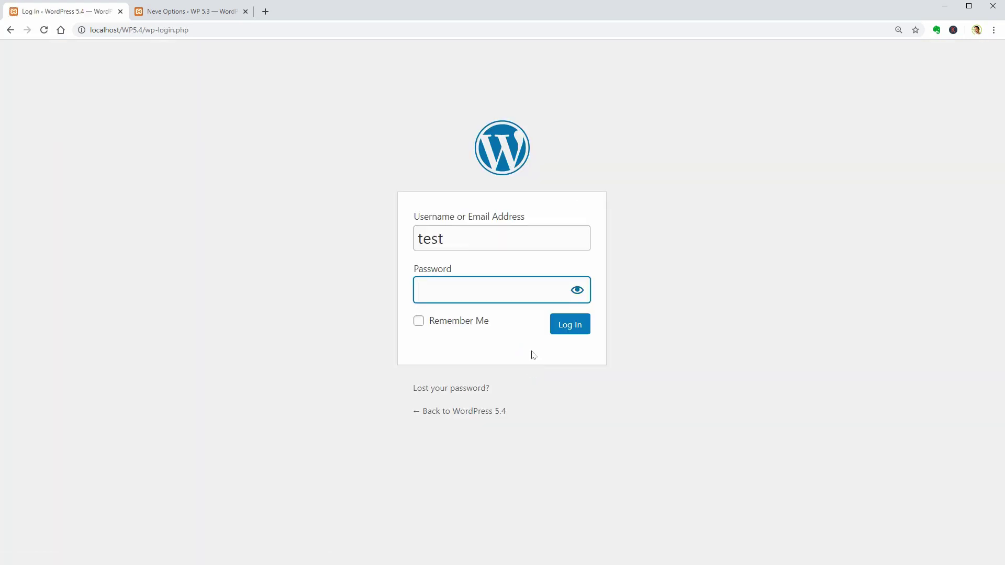
- Enter the account password, check it in plain text, and log in to the WordPress 5.4 site
left_click(503, 291)
left_click(577, 292)
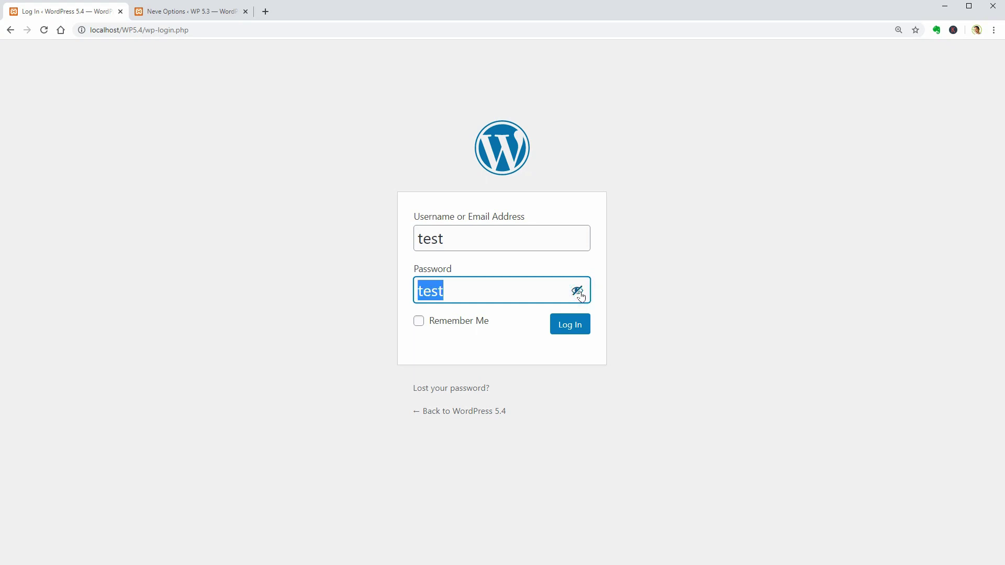
left_click(578, 292)
left_click(578, 292)
left_click(520, 326)
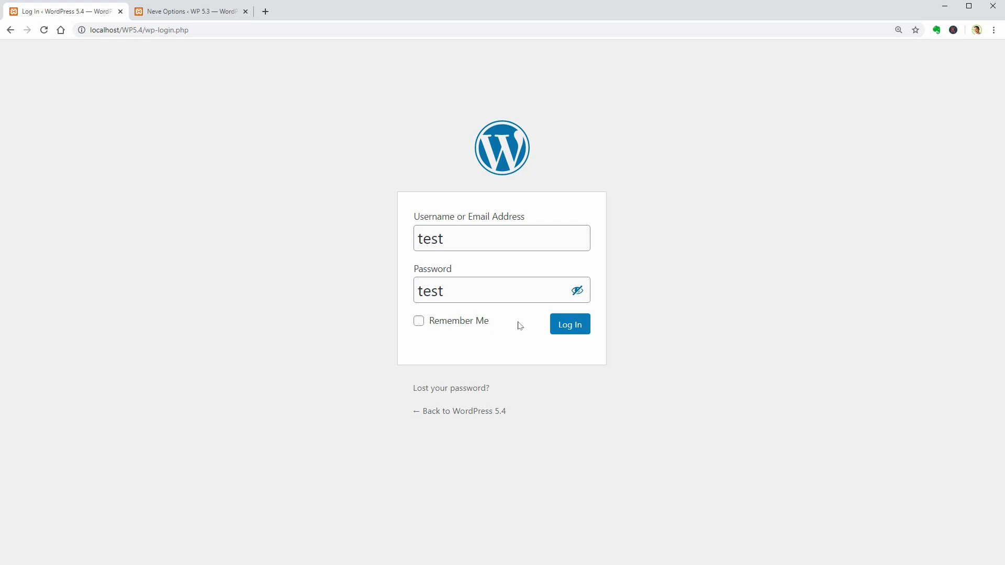
left_click(570, 329)
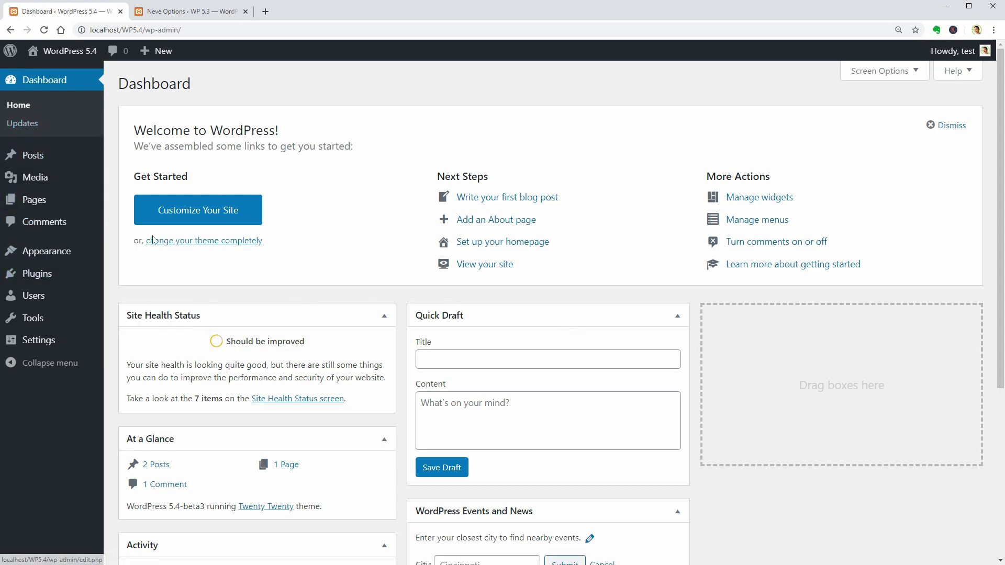
- Return to the WP 5.3 site and open its dashboard
left_click(201, 16)
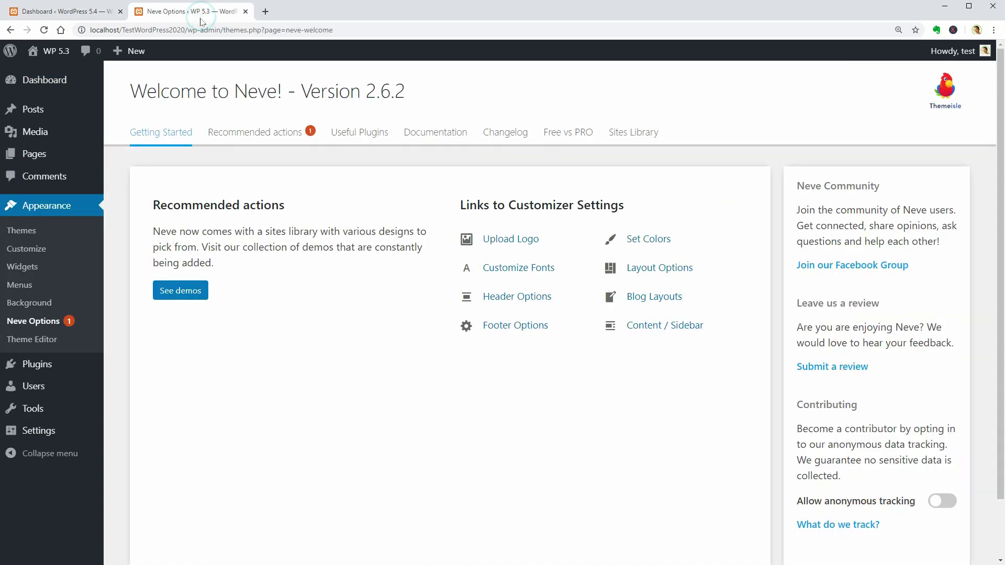
left_click(60, 81)
- Open the "Hello world!" post for editing on the WordPress 5.4 site and search the available blocks for "social"
left_click(78, 11)
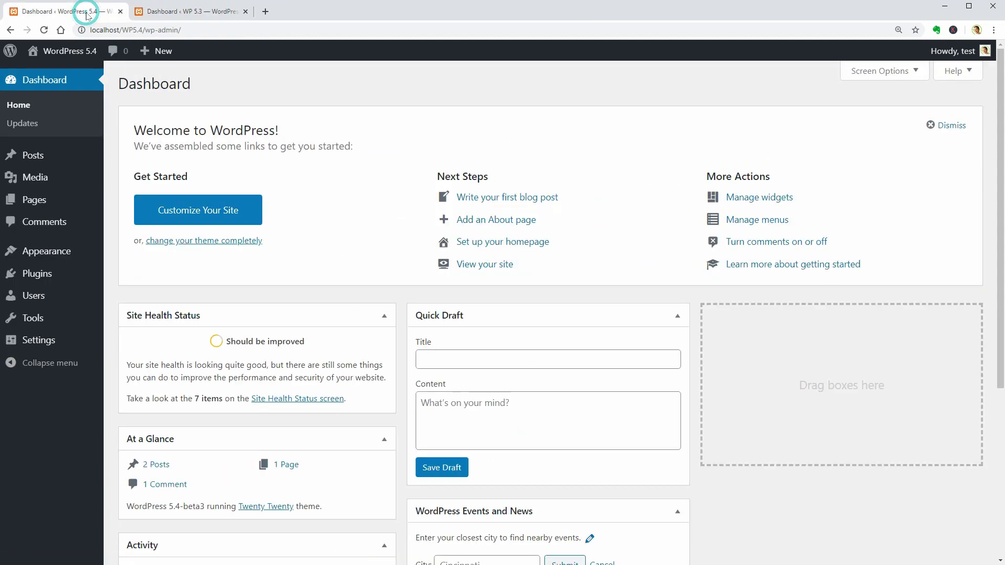
mouse_move(83, 155)
left_click(124, 157)
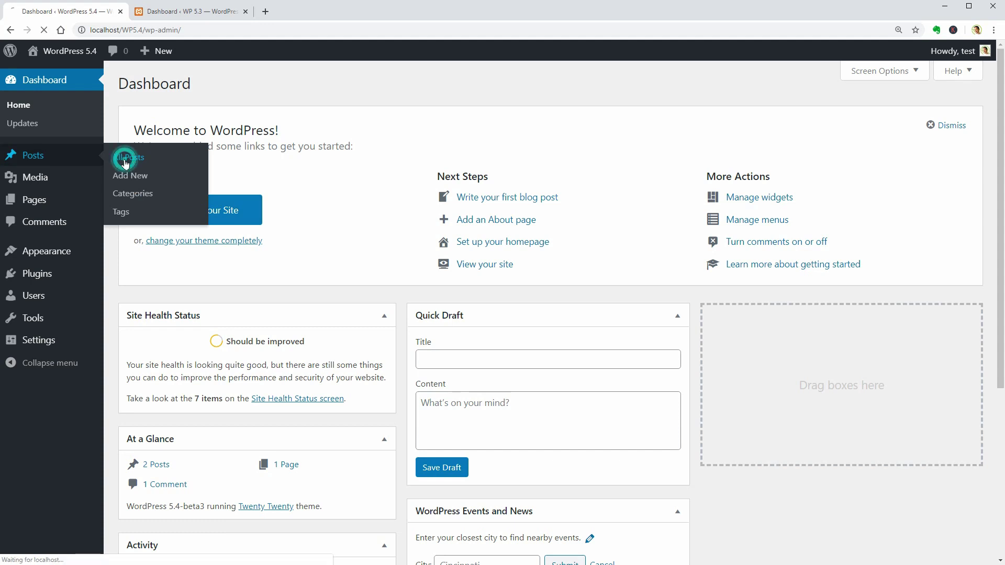
left_click(155, 236)
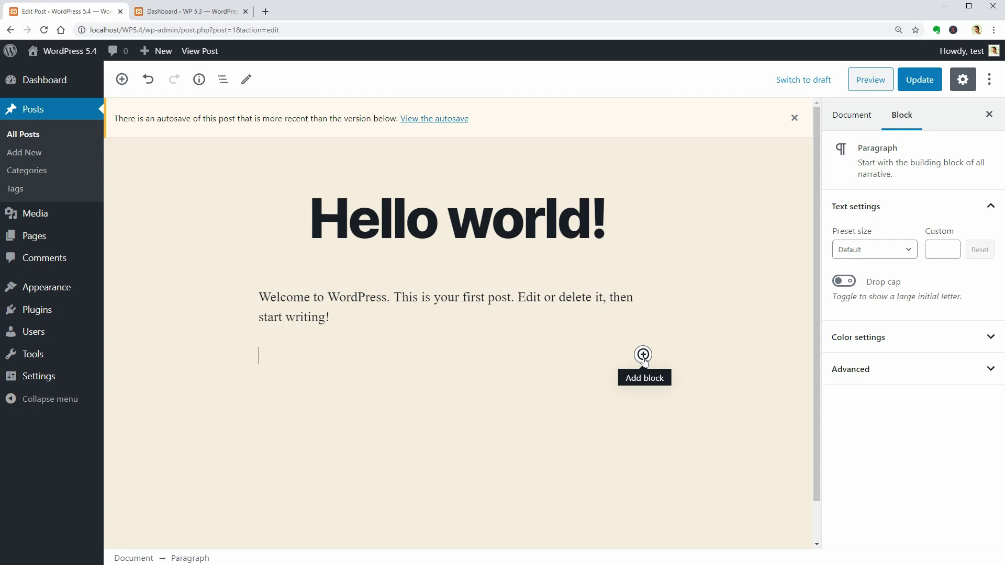
left_click(643, 356)
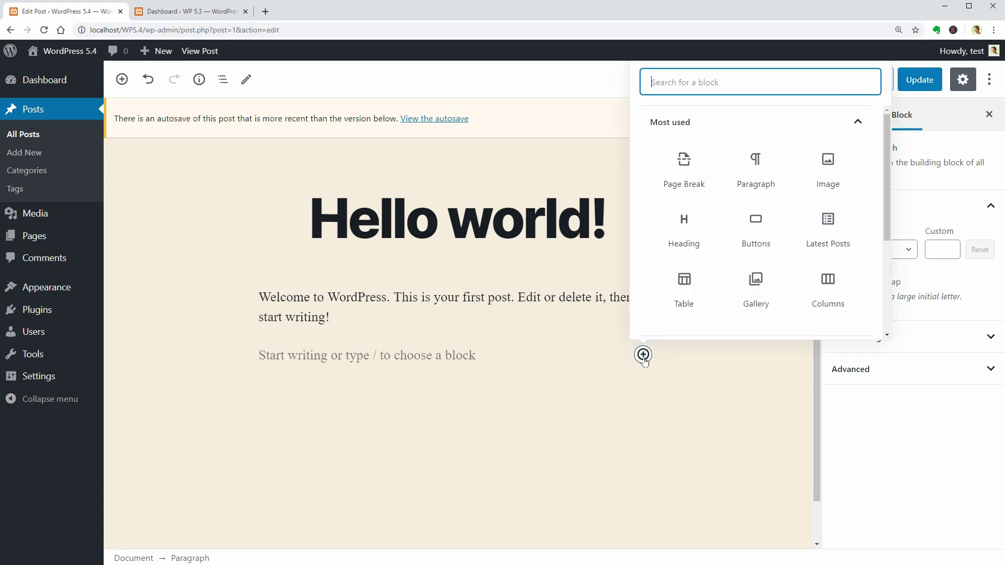
type("social")
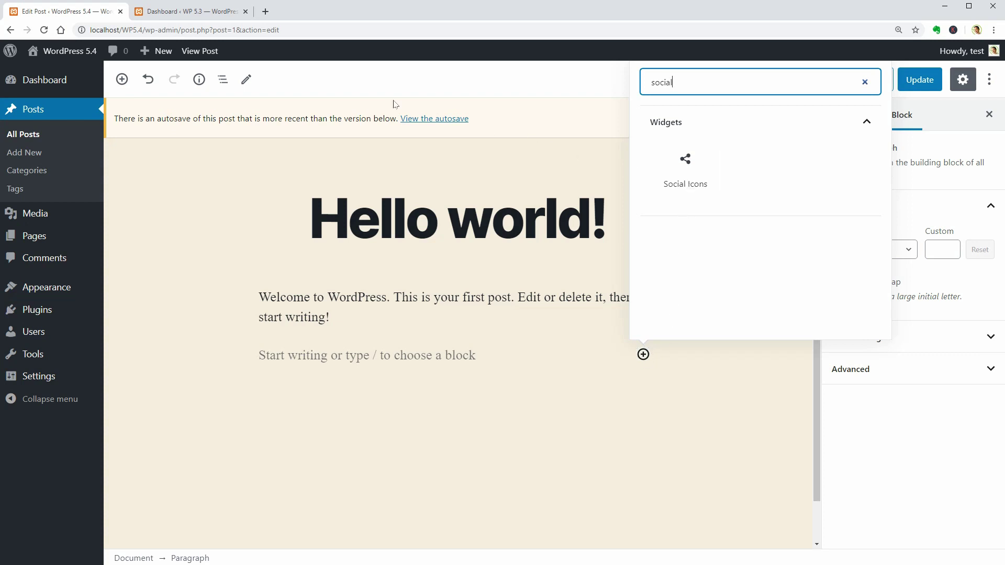
- Open the "Hello world!" post for editing on the WP 5.3 site and search its blocks for "social"
left_click(204, 12)
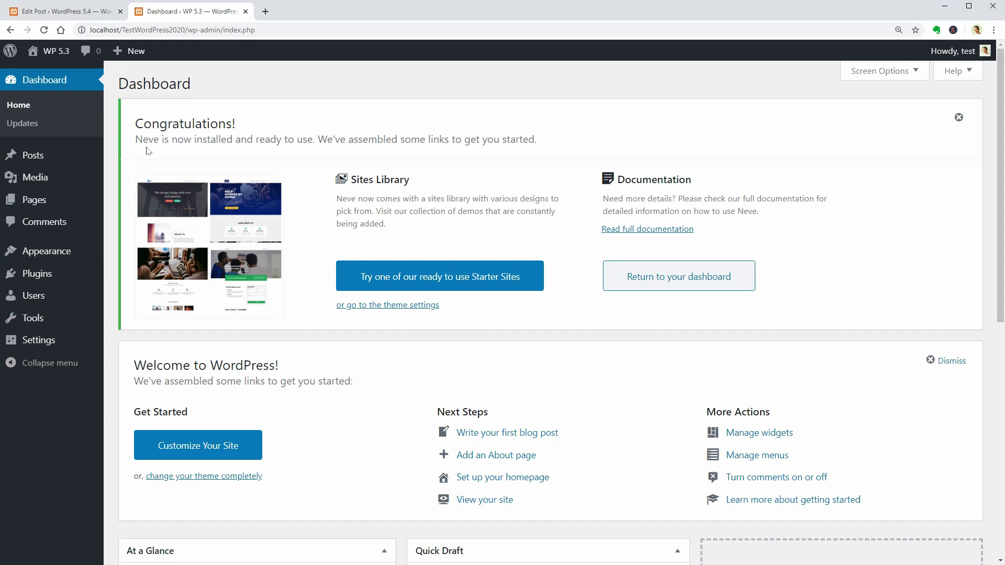
mouse_move(68, 160)
left_click(116, 157)
left_click(155, 197)
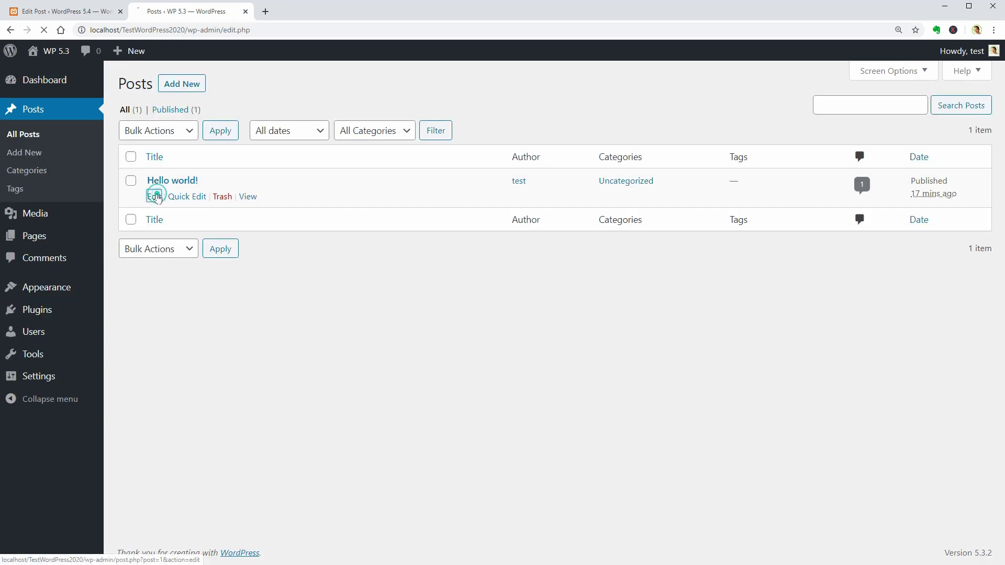
left_click(114, 221)
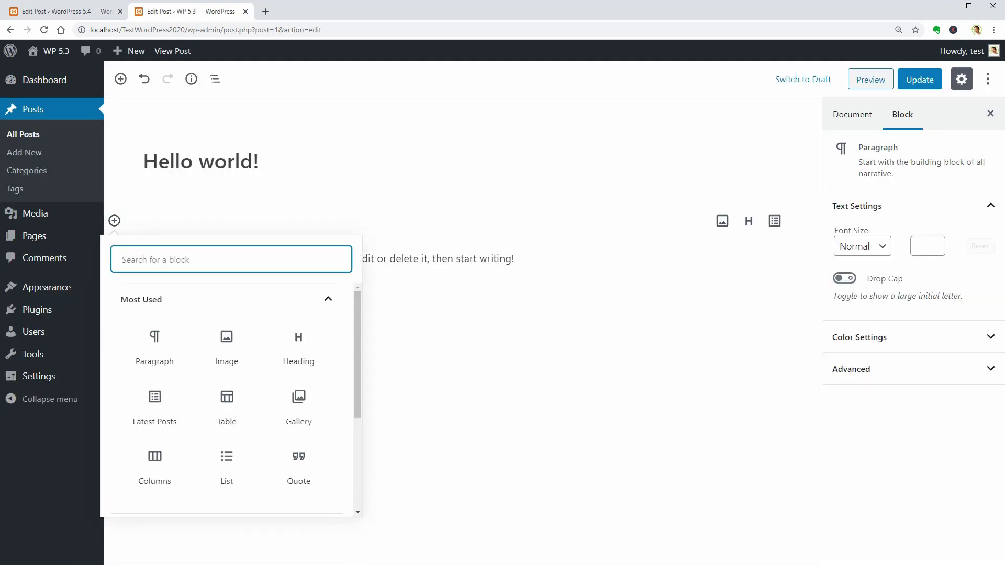
type("social")
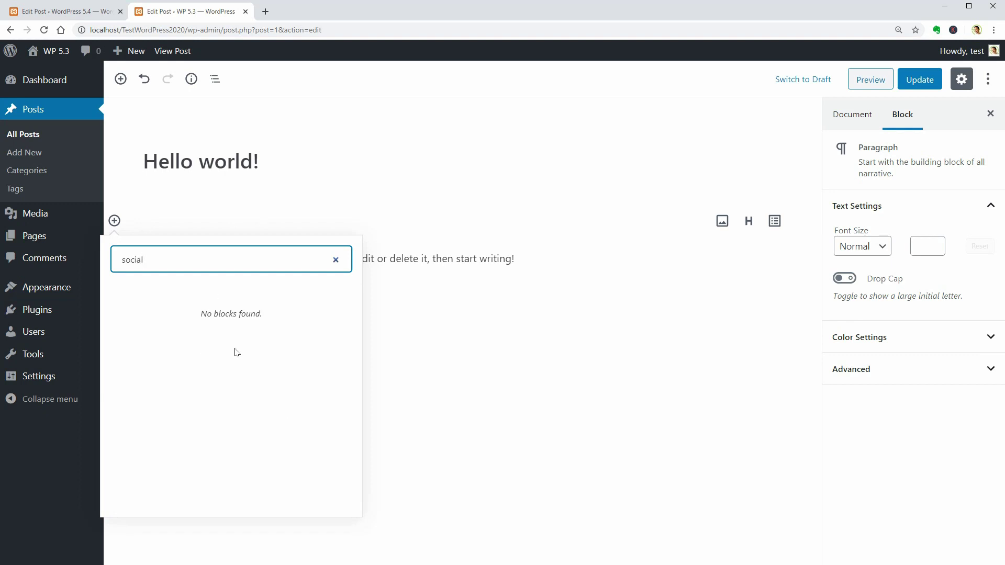
- Insert a Social Icons block below the paragraph of the WordPress 5.4 post
left_click(89, 11)
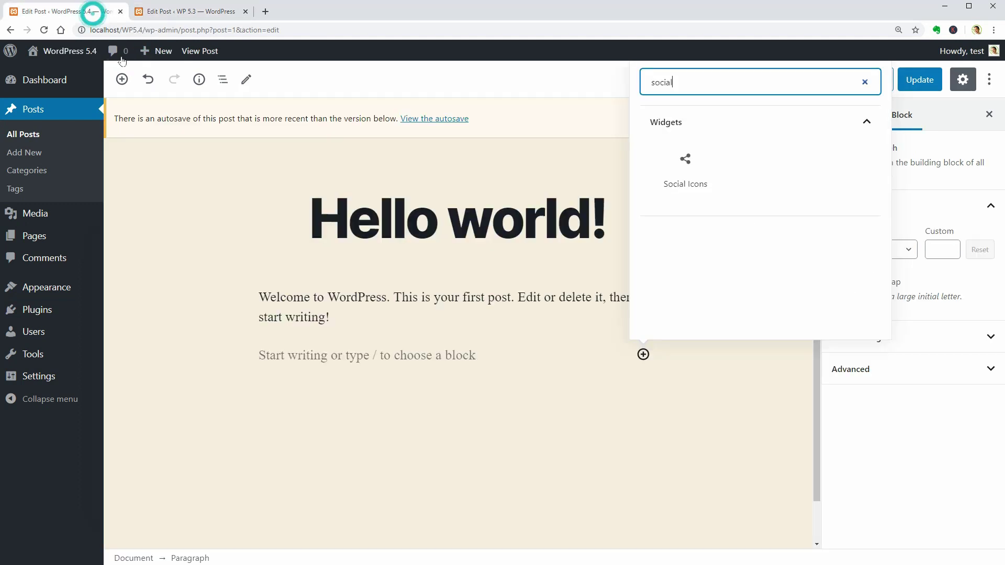
left_click(684, 171)
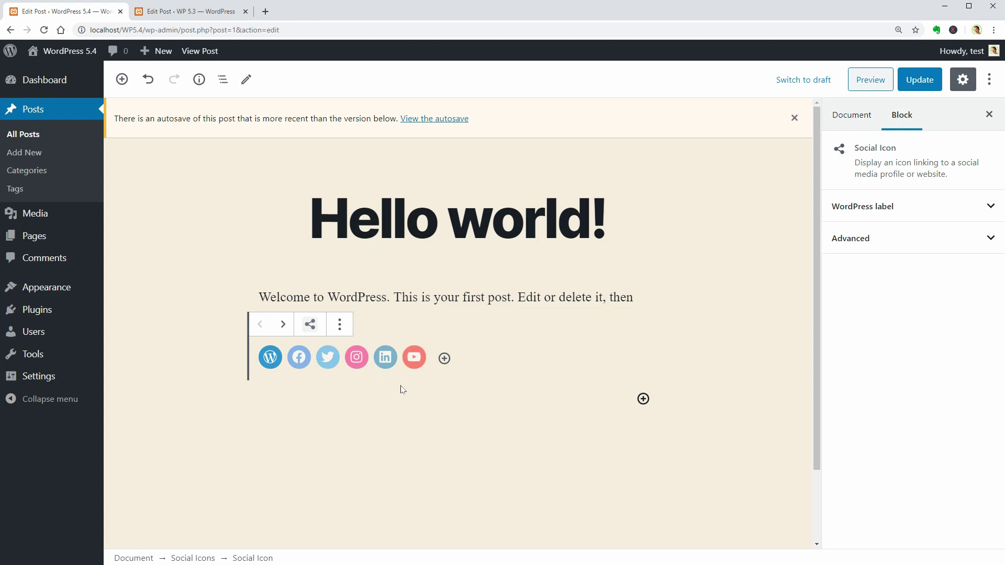
- Examine the link address fields of the WordPress and Facebook icons and the Facebook icon's link label setting
left_click(272, 361)
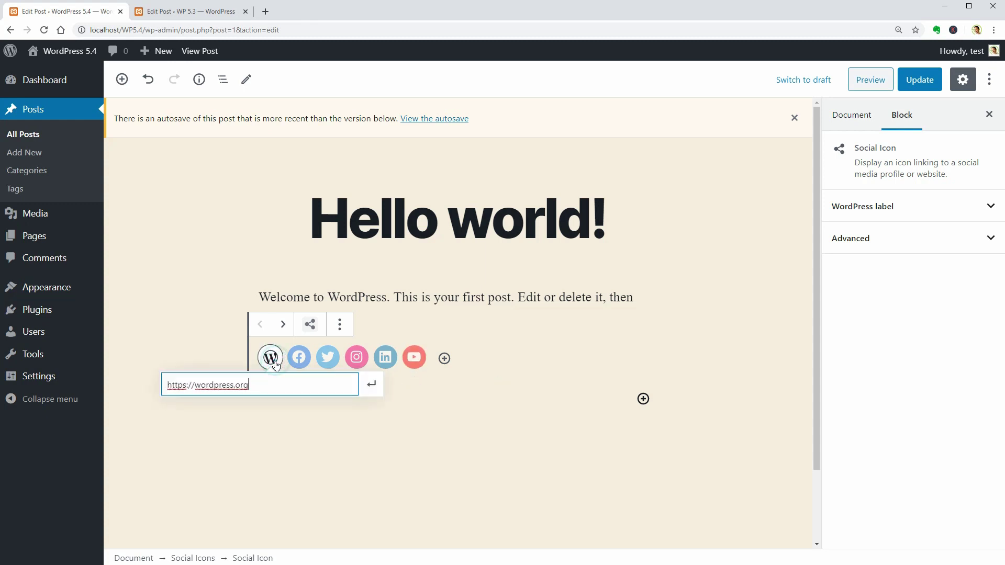
left_click(300, 361)
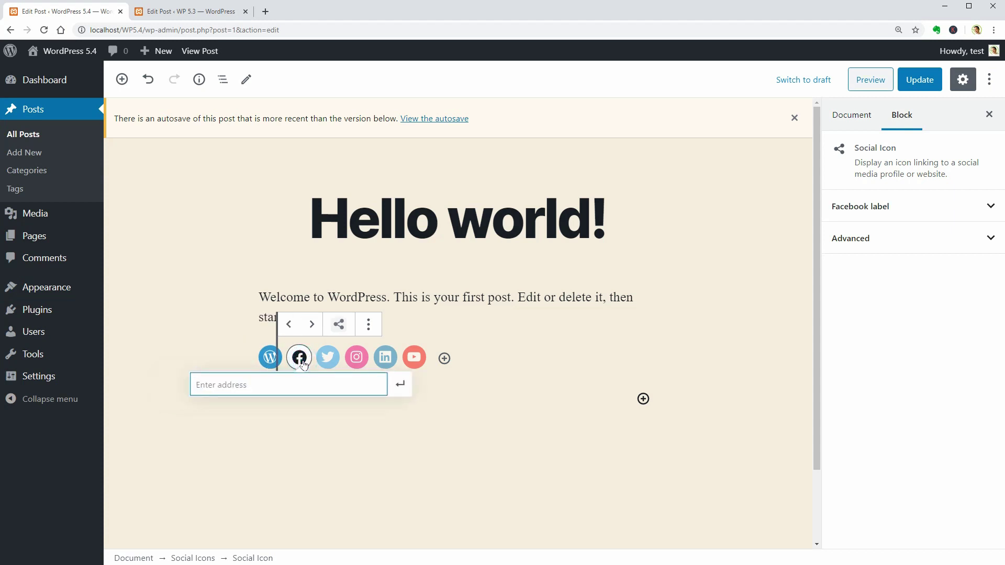
left_click(880, 207)
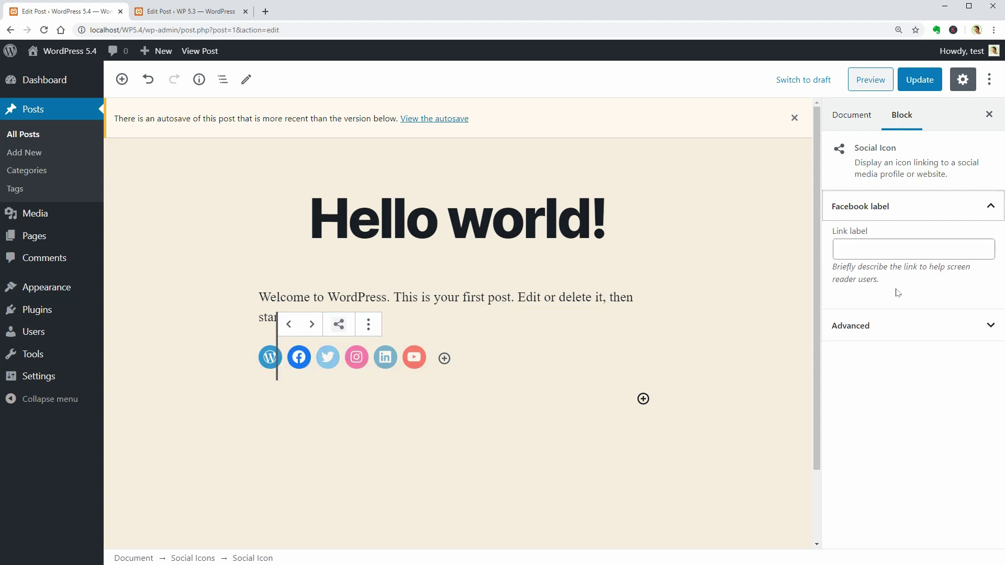
- Select the whole Social Icons block, try the Logos Only style, and set its style to Pill Shape
left_click(567, 357)
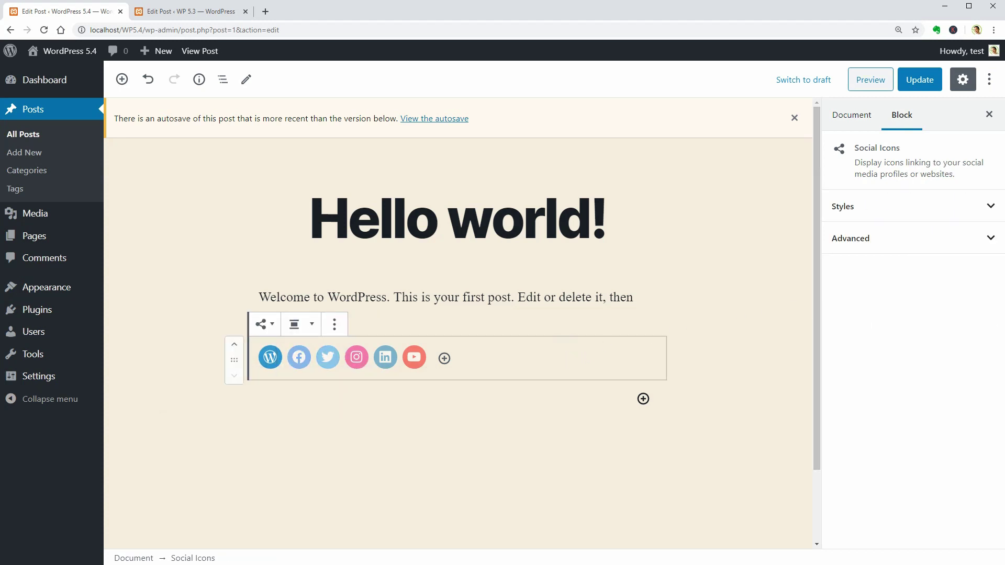
left_click(897, 215)
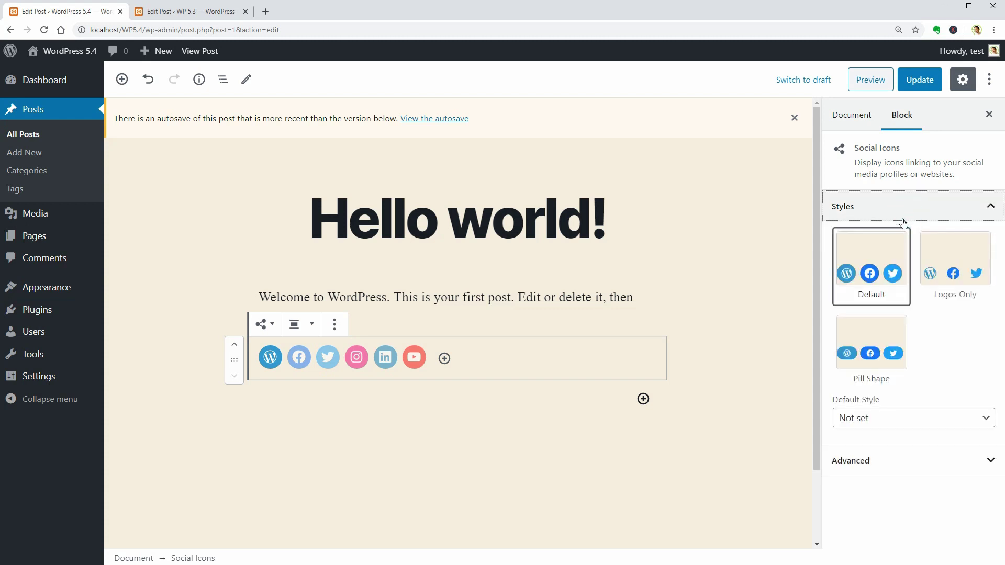
left_click(953, 265)
left_click(881, 333)
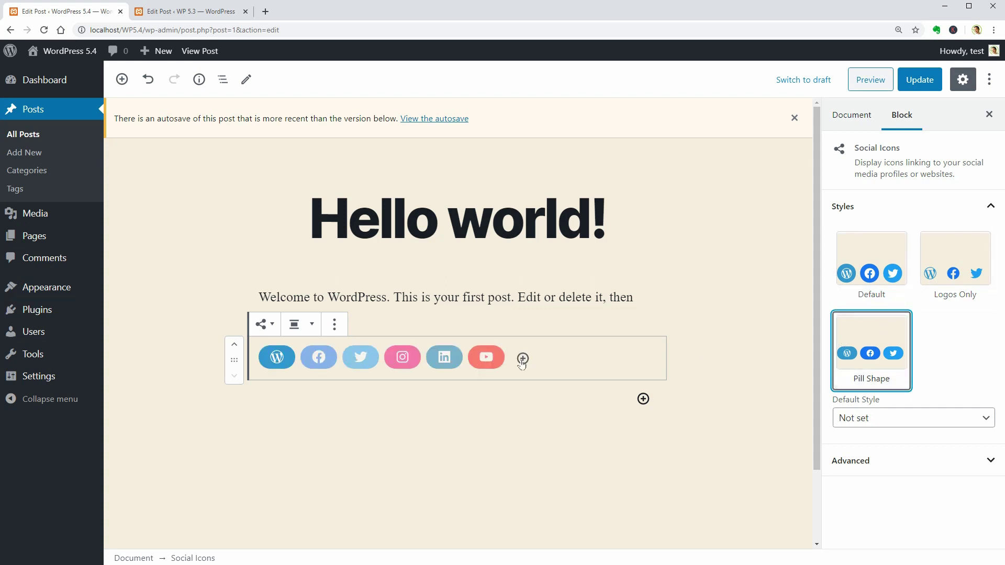
- Set the Facebook icon's link label to "Facebook"
left_click(310, 362)
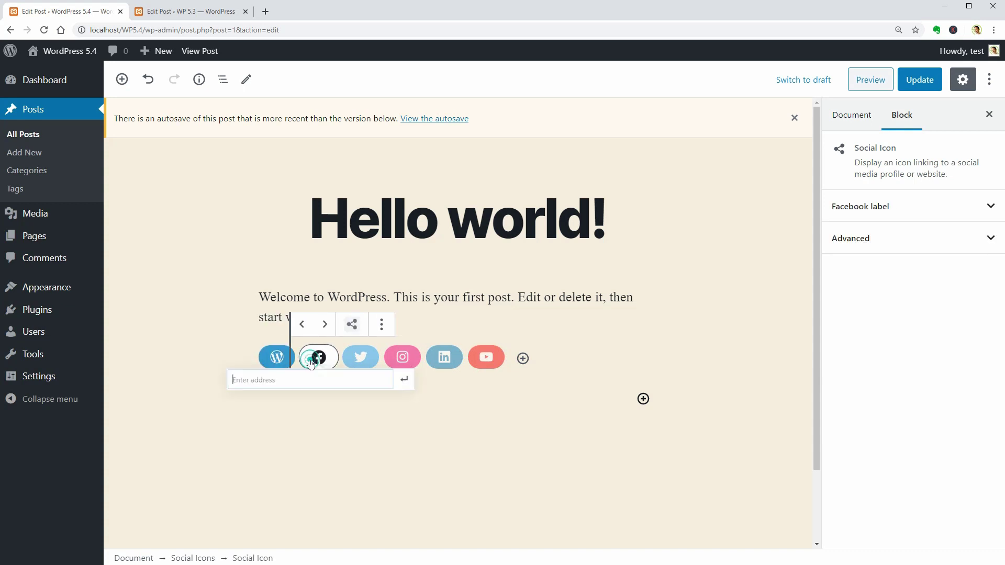
left_click(948, 207)
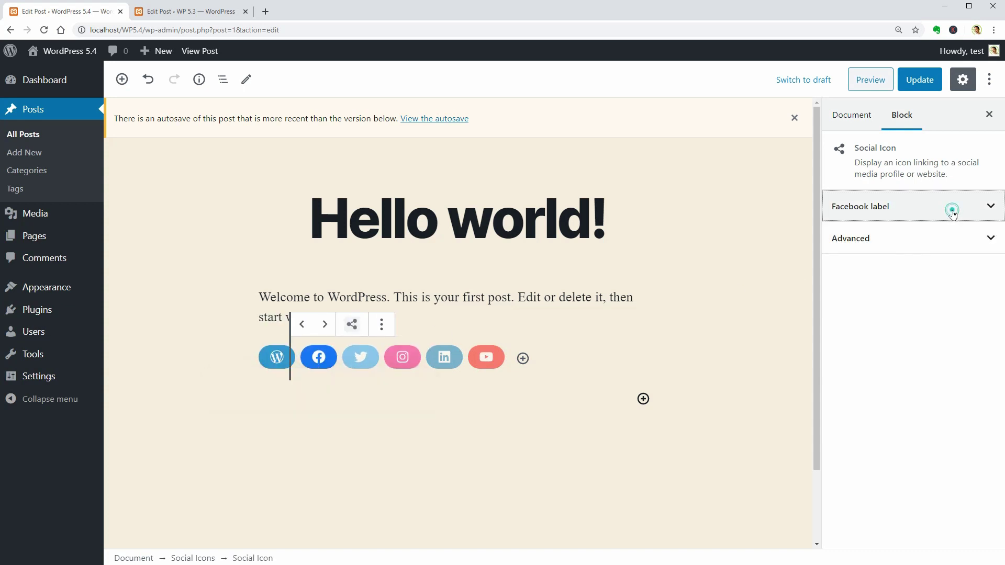
left_click(890, 248)
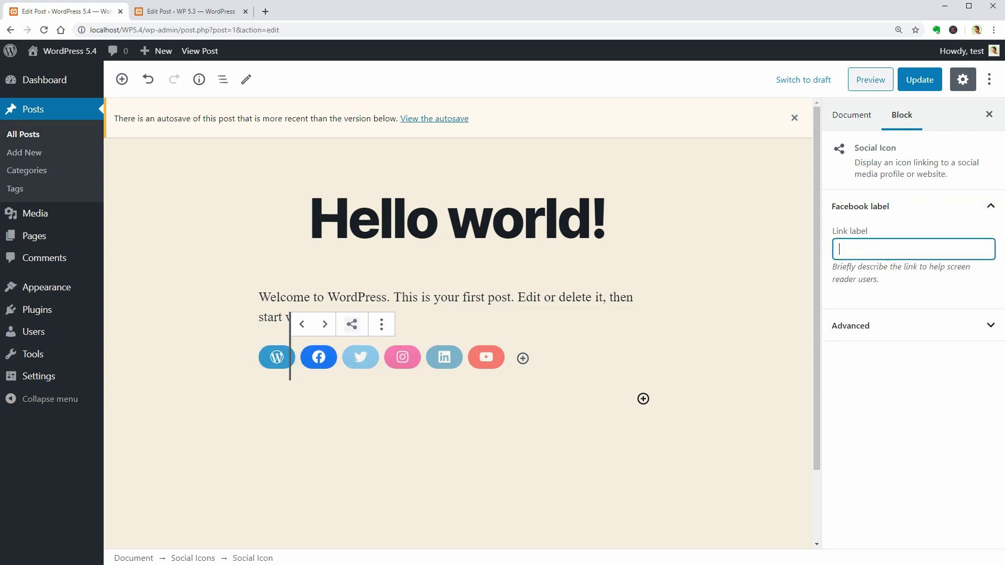
type("Facebook")
- Select the whole Social Icons block and set its style back to Default
left_click(600, 363)
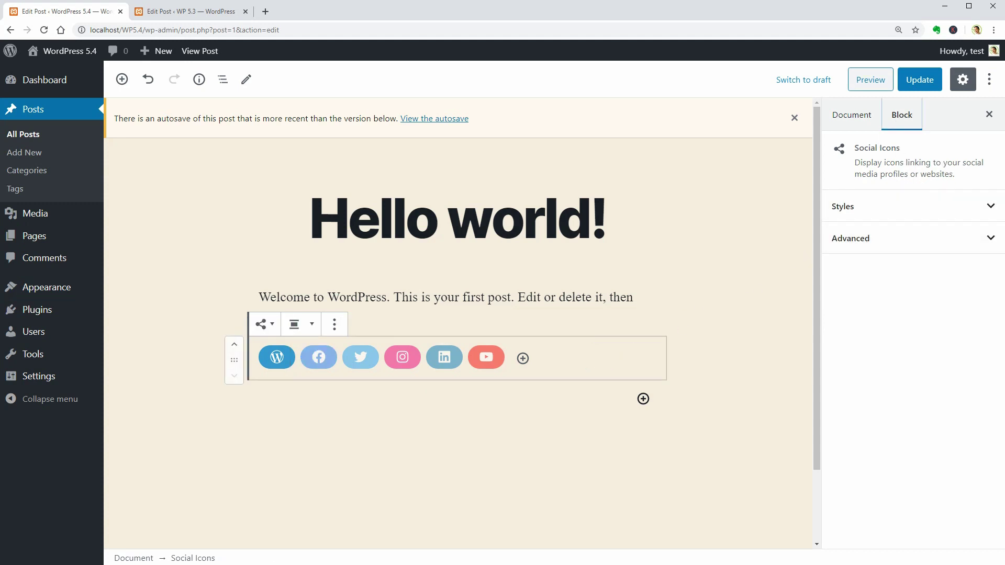
left_click(971, 211)
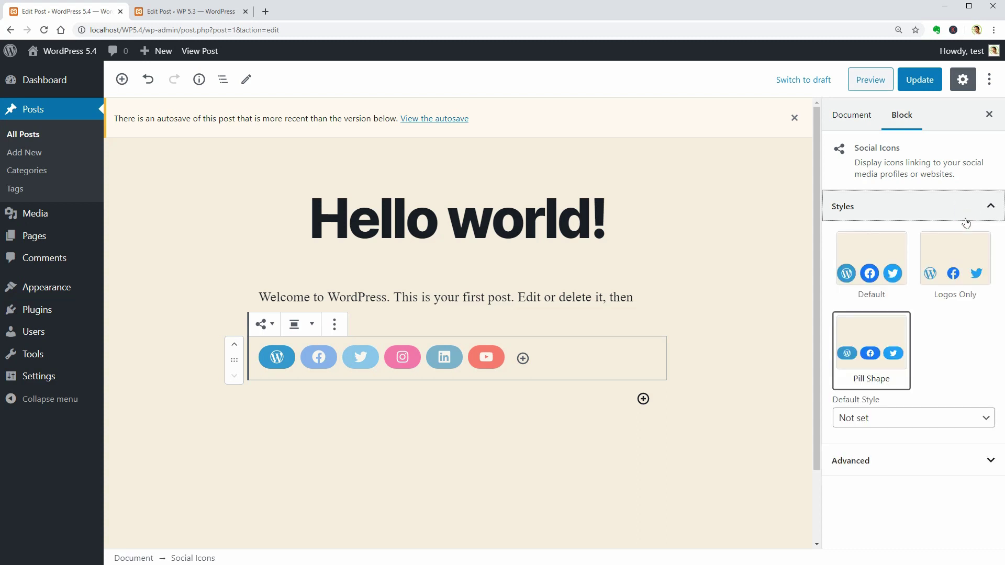
left_click(928, 460)
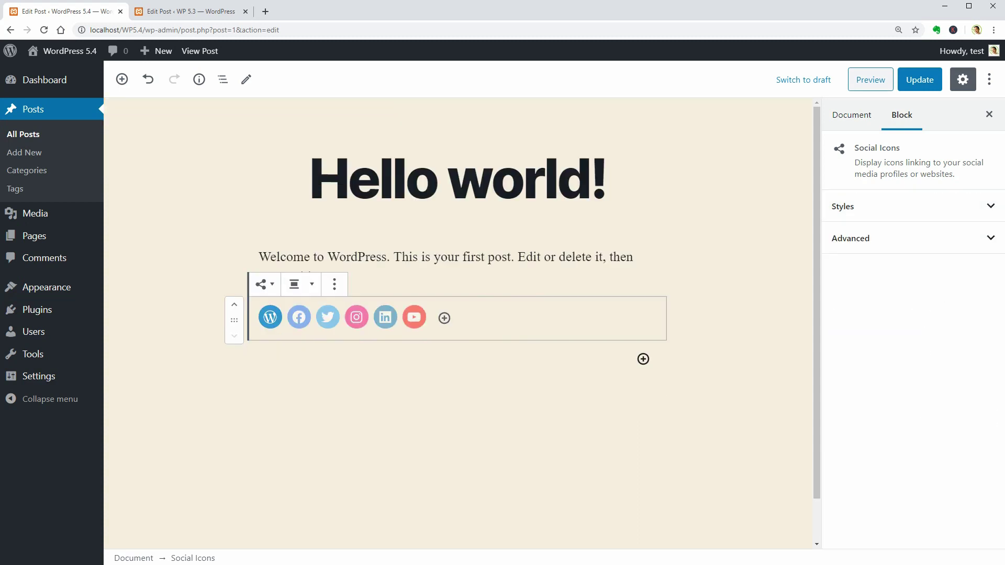
- Insert a Buttons block below the social icons and show the gradient background options of its button
left_click(644, 359)
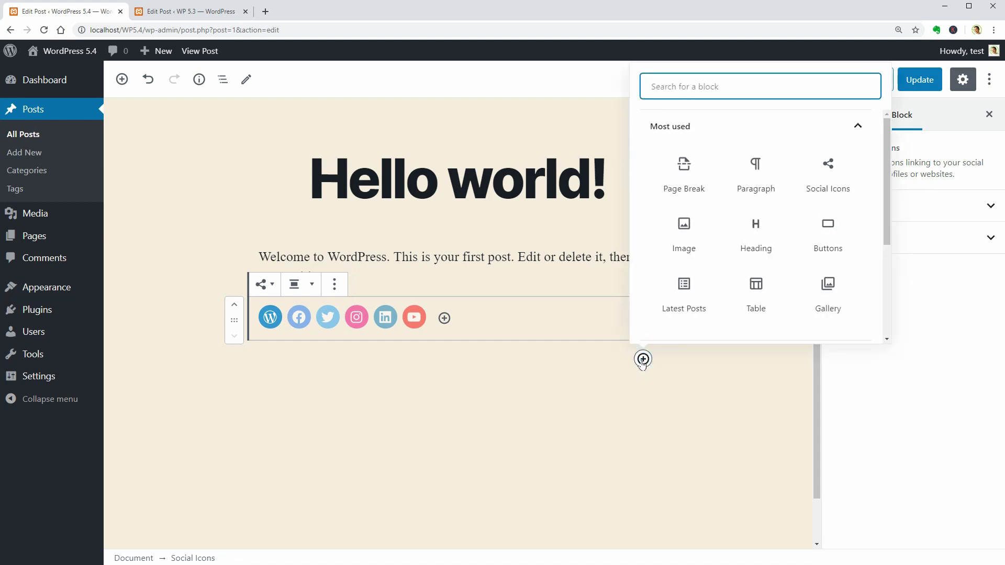
left_click(828, 233)
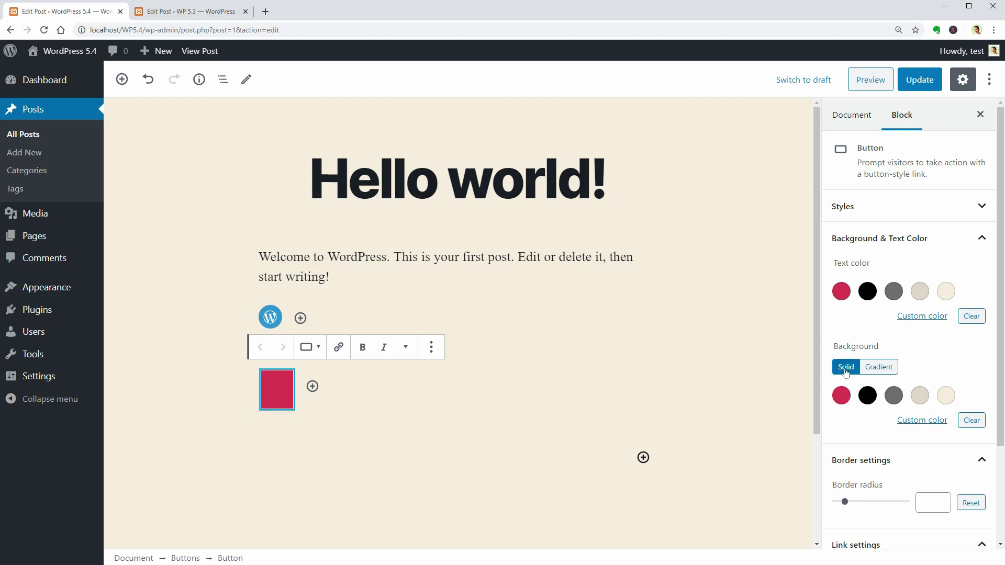
left_click(879, 368)
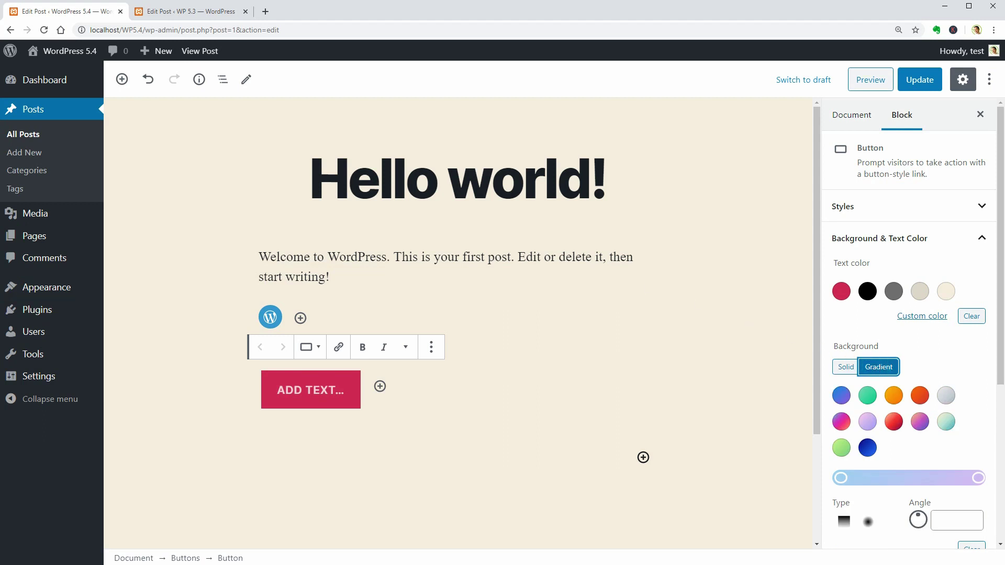
- Set the Button block's text color to blue in the WP 5.3 post and return to the WordPress 5.4 post
left_click(215, 12)
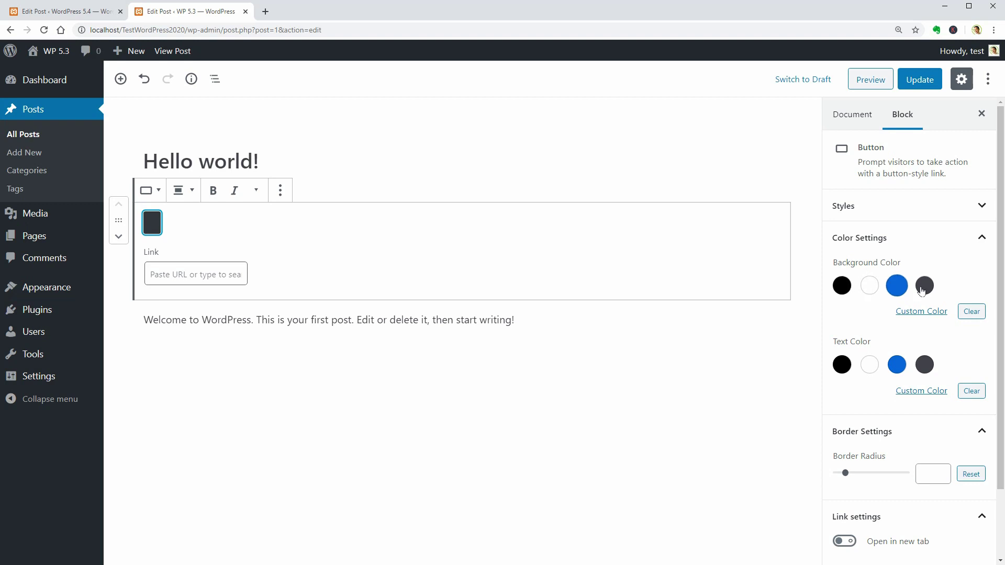
left_click(897, 366)
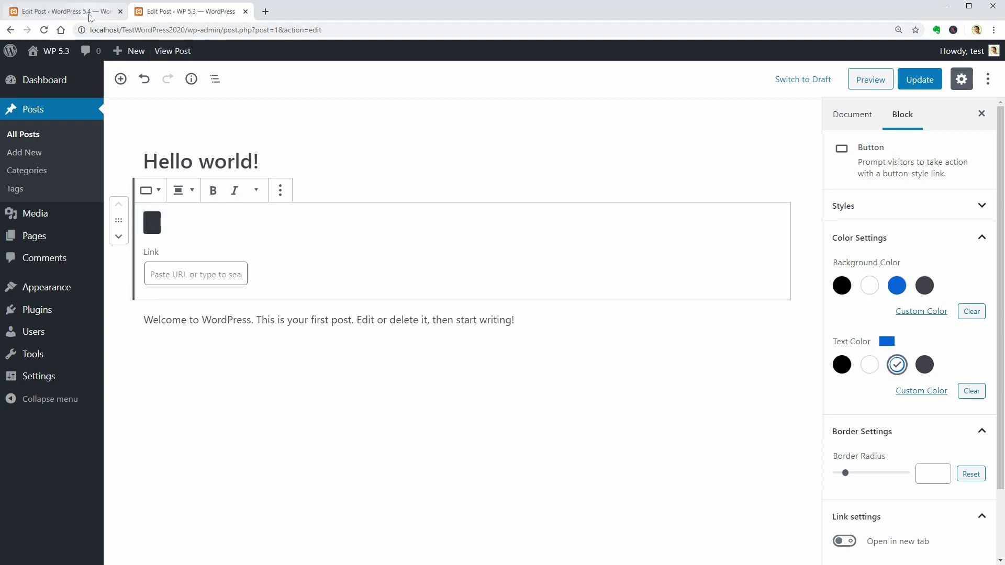
left_click(68, 11)
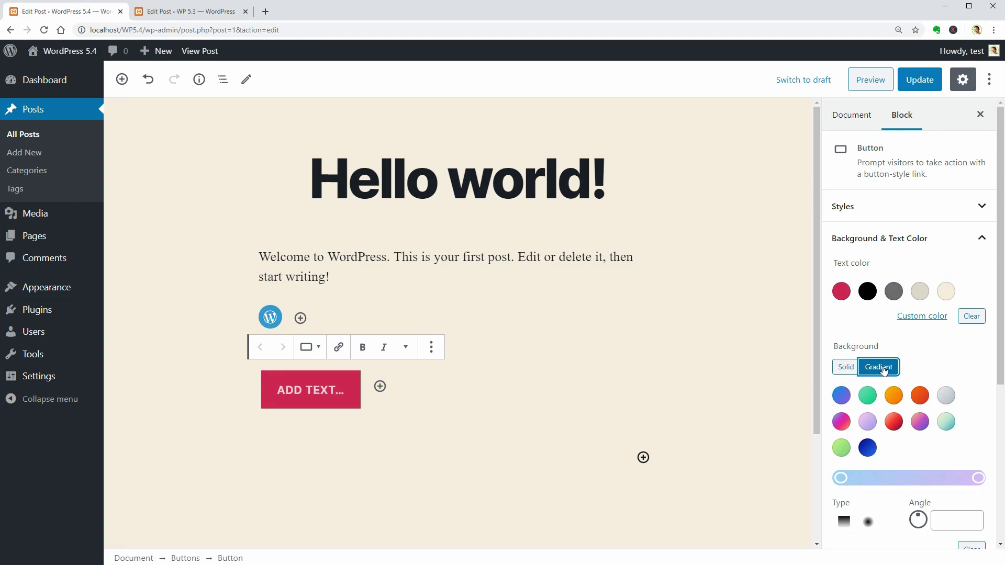
- Try the orange and red gradient presets on the button and apply the multicolor cyan-magenta-yellow gradient
left_click(894, 396)
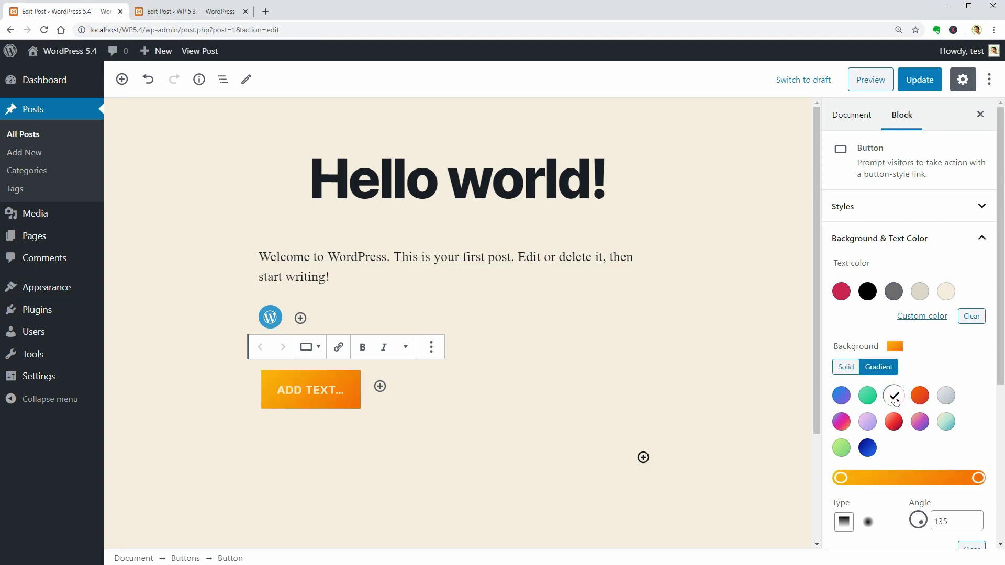
left_click(896, 425)
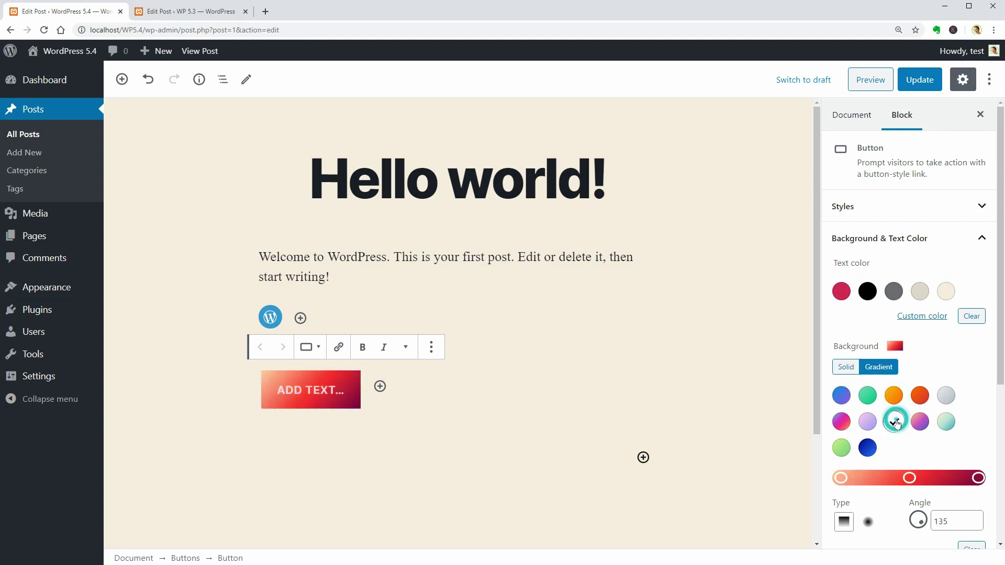
left_click(847, 424)
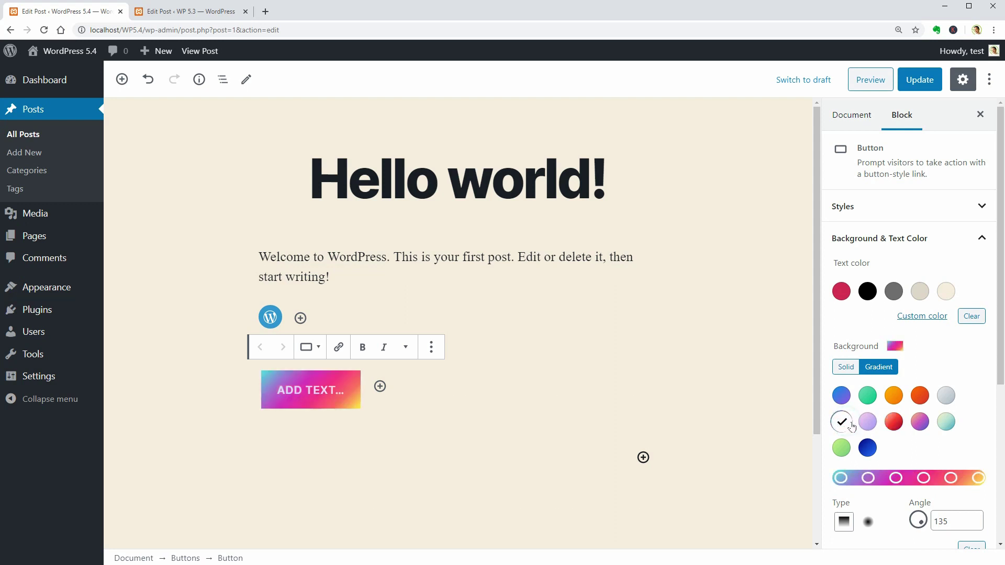
- Remove the third control point of the button's gradient and move the pink #ee2c82 point slightly toward the gradient's start
left_click(896, 478)
left_click(863, 465)
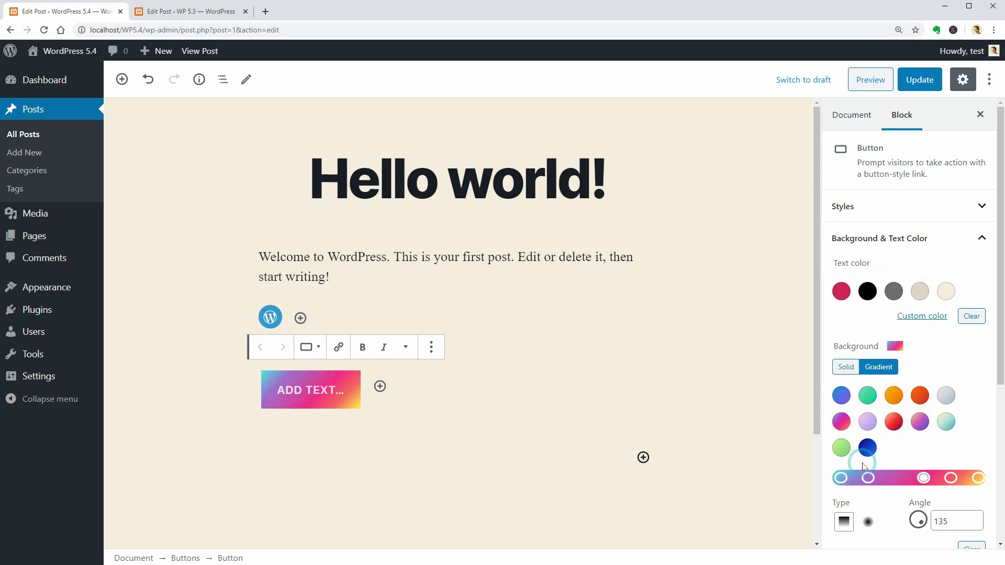
left_click(923, 479)
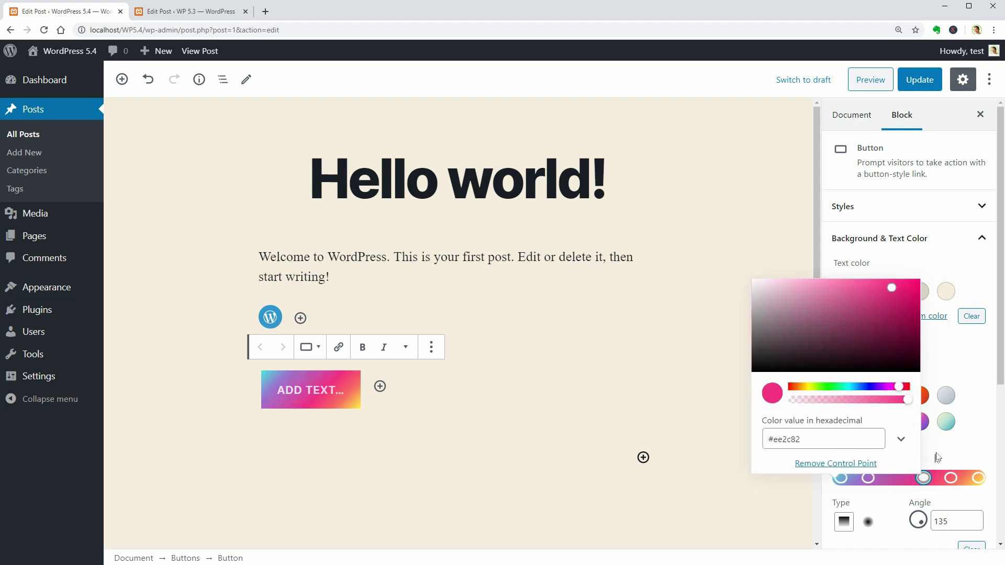
left_click(924, 479)
left_click_drag(924, 481, 898, 485)
left_click_drag(891, 489, 921, 493)
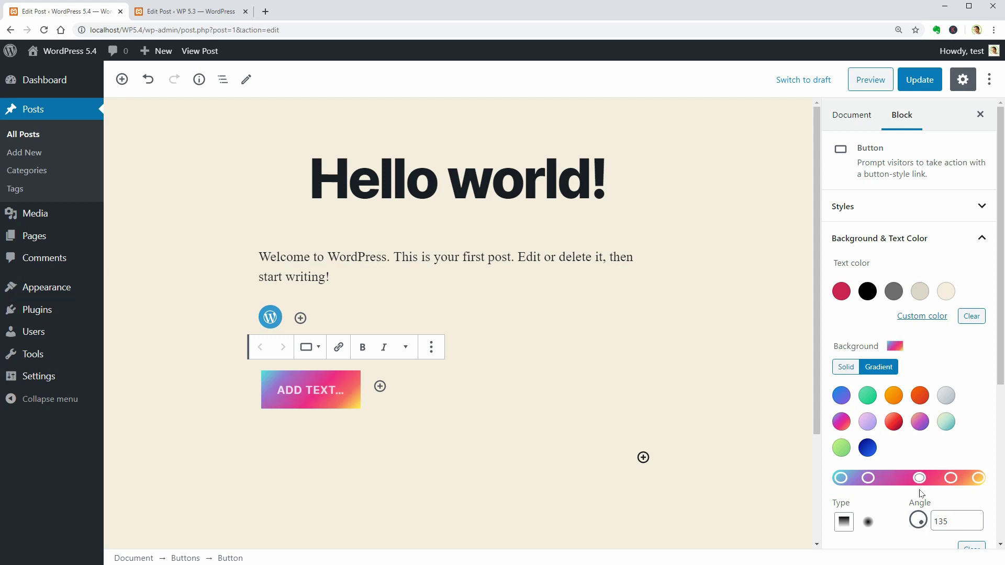
- Try adjusting the linear gradient's angle and change the button's gradient type to radial
left_click(845, 523)
left_click(923, 512)
left_click_drag(923, 512, 916, 515)
left_click(866, 527)
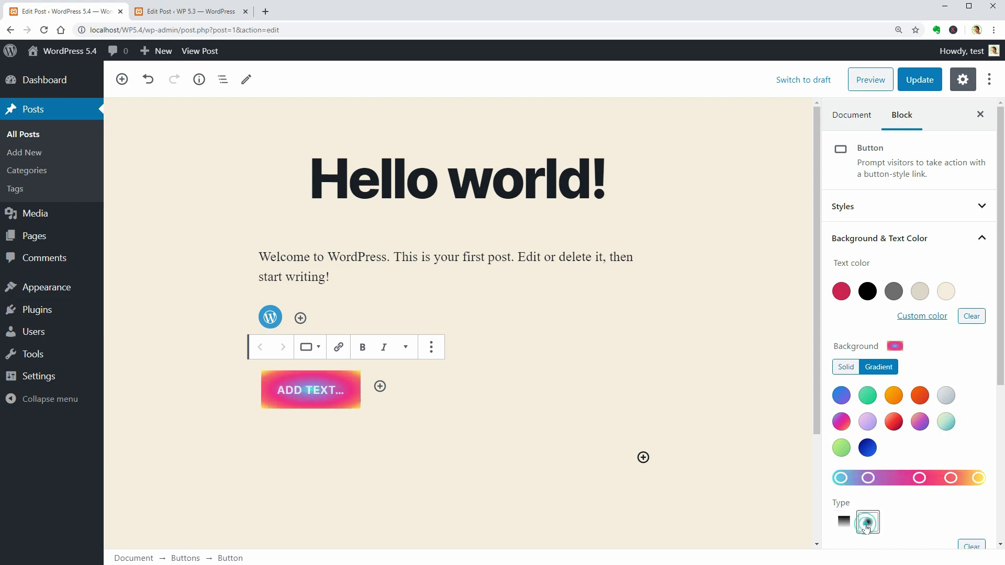
scroll(891, 526, "down", 2)
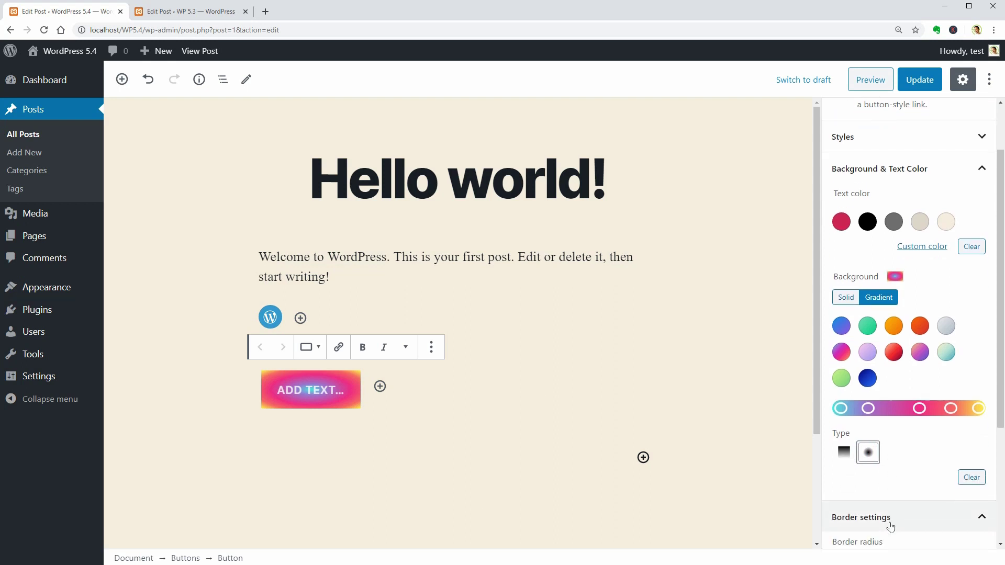
- Open the block editor's Welcome Guide, page through to its last page and close it
left_click(990, 80)
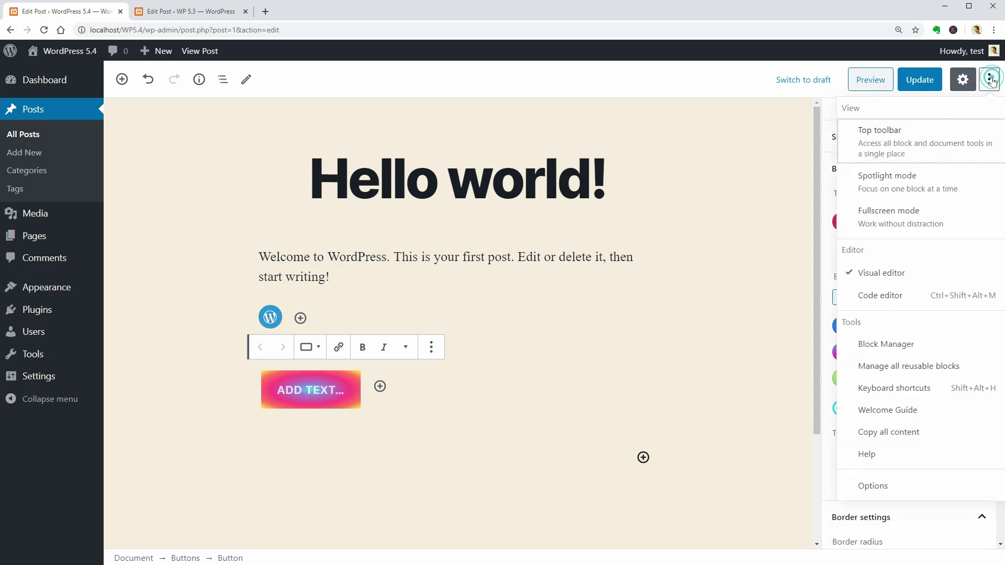
left_click(908, 412)
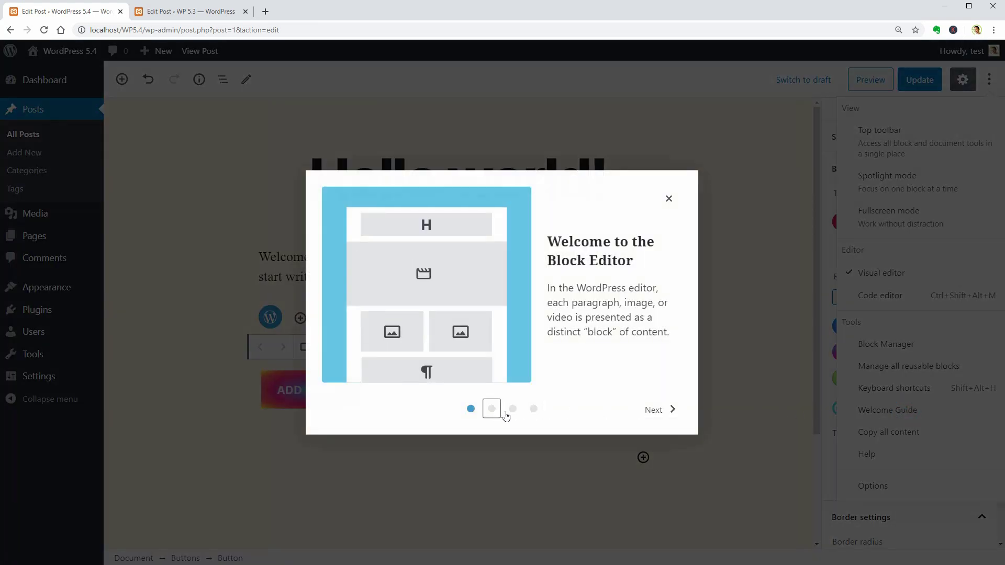
left_click(654, 412)
left_click(654, 411)
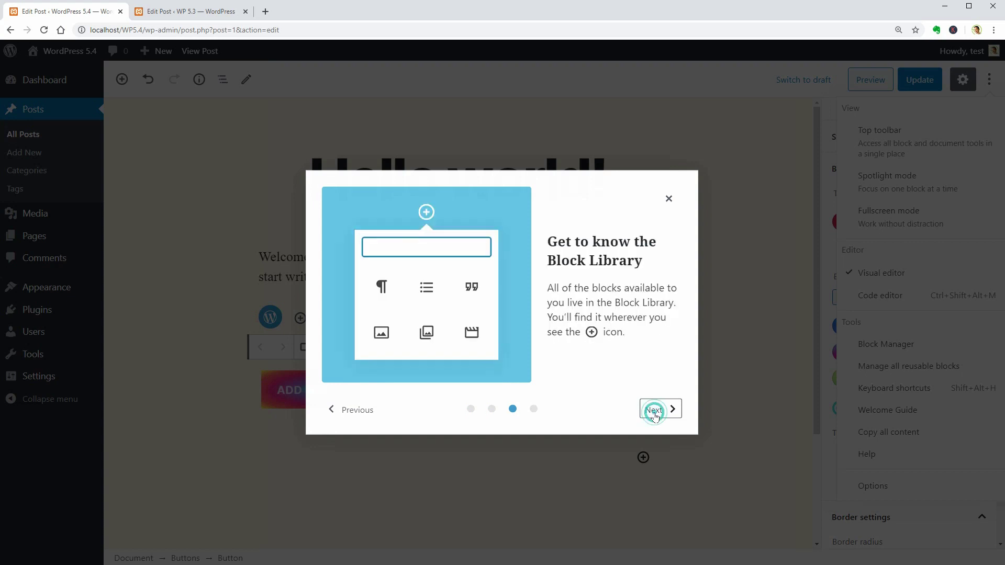
left_click(654, 411)
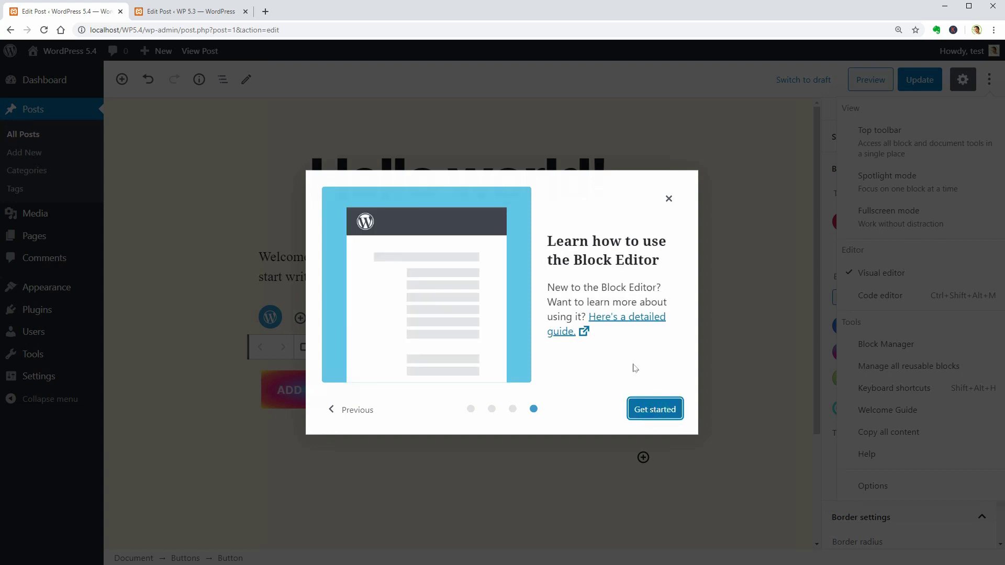
left_click(668, 197)
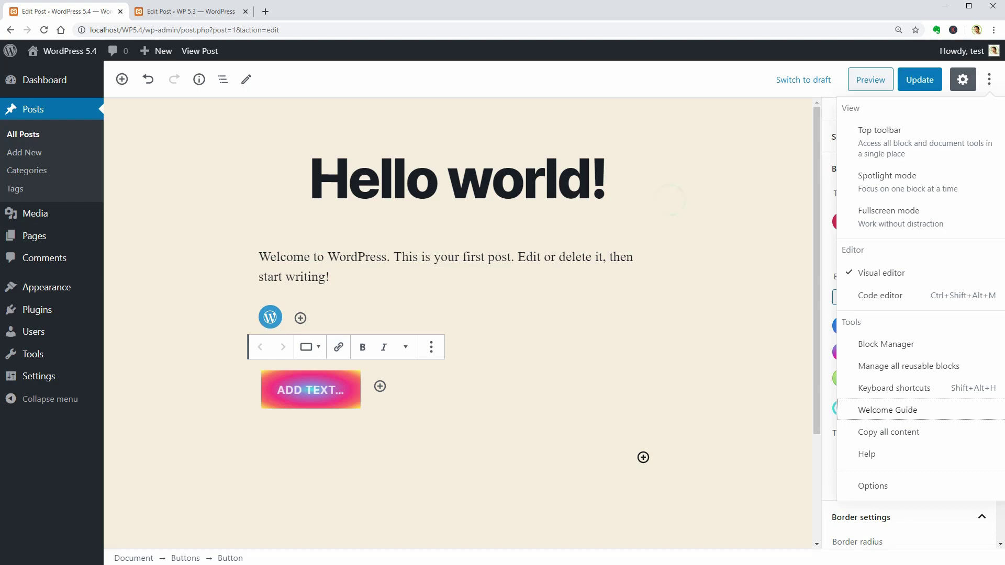
- Search the blocks for "lates" and insert a Latest Posts block below the button
left_click(644, 458)
left_click(644, 457)
type("lates")
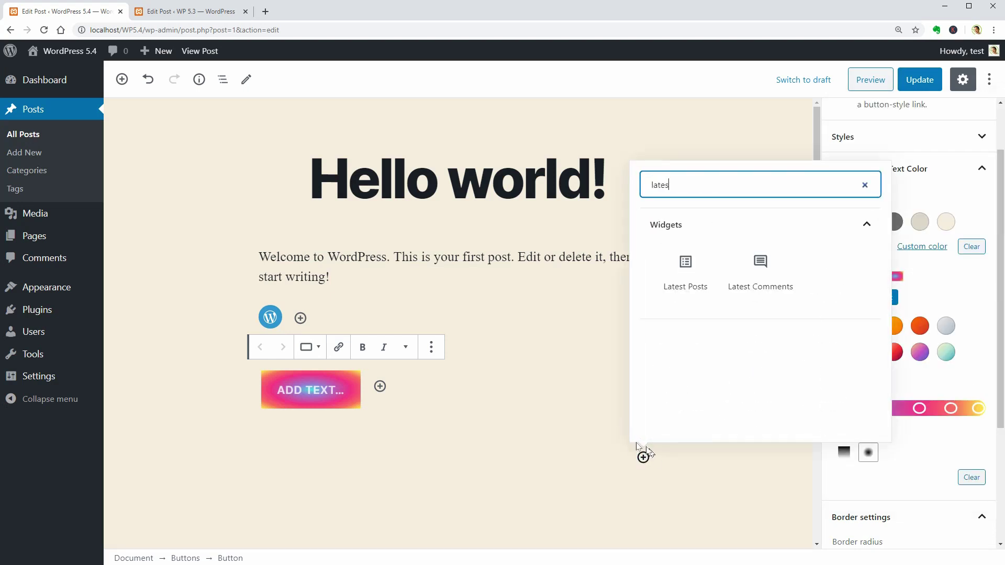
left_click(684, 282)
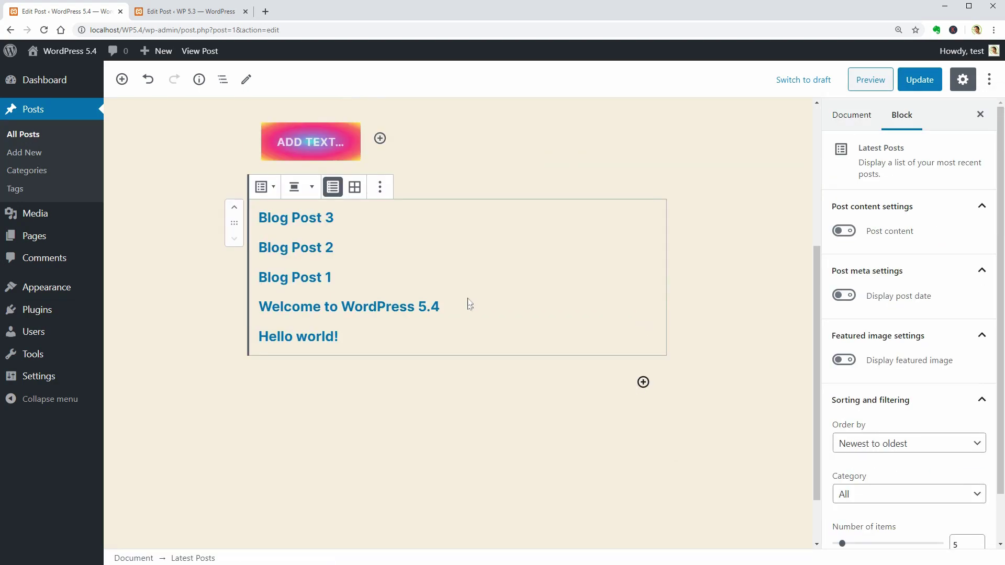
- Display featured images in the Latest Posts block at Thumbnail size, try 25% dimensions and set them to 100%
left_click(845, 360)
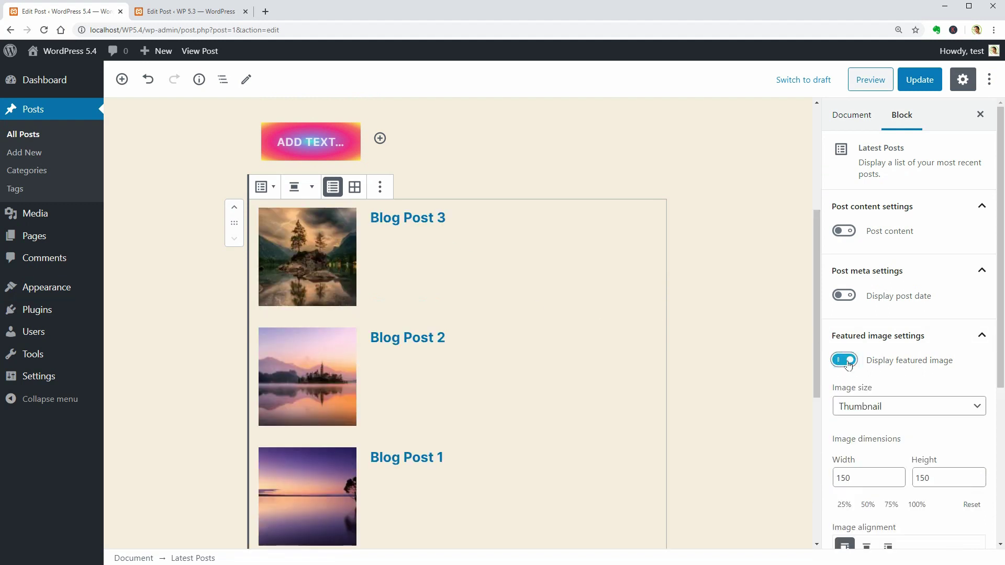
scroll(745, 372, "down", 1)
scroll(886, 385, "down", 2)
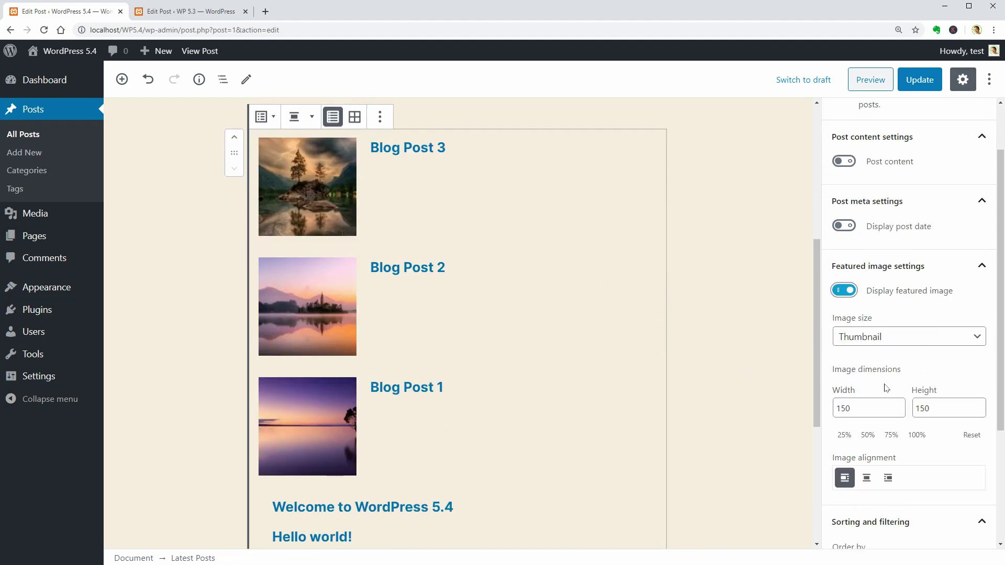
left_click(913, 325)
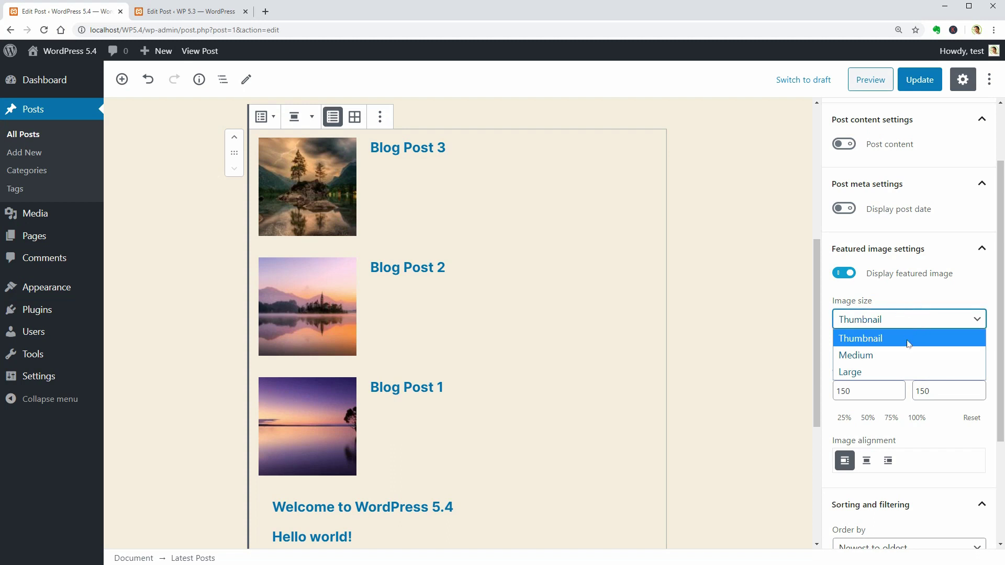
left_click(910, 323)
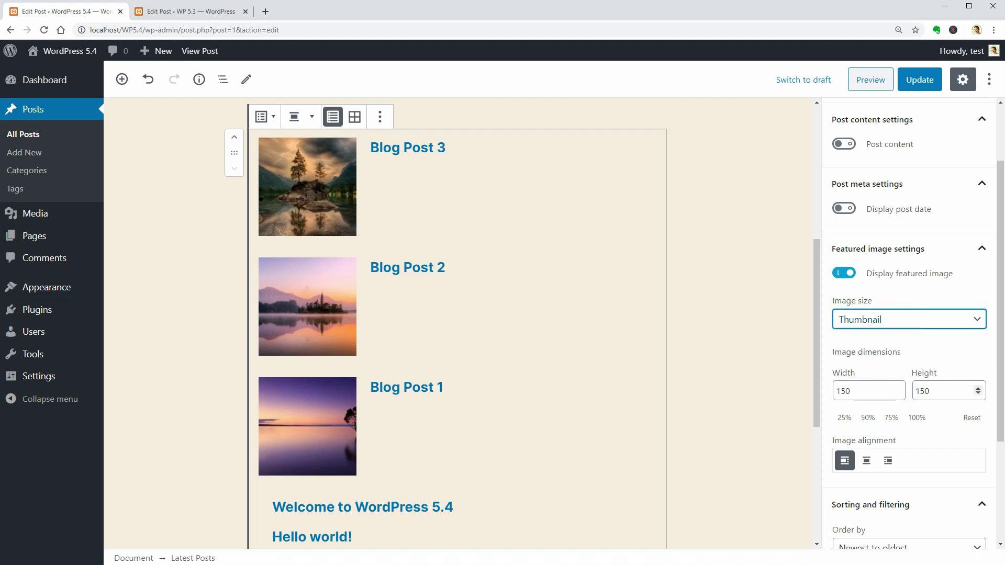
left_click(844, 418)
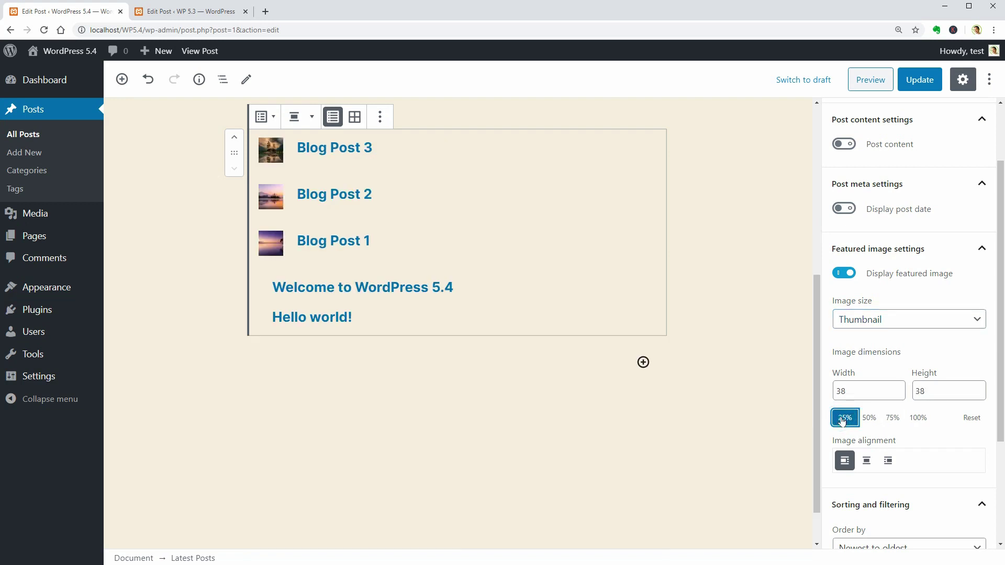
left_click(919, 419)
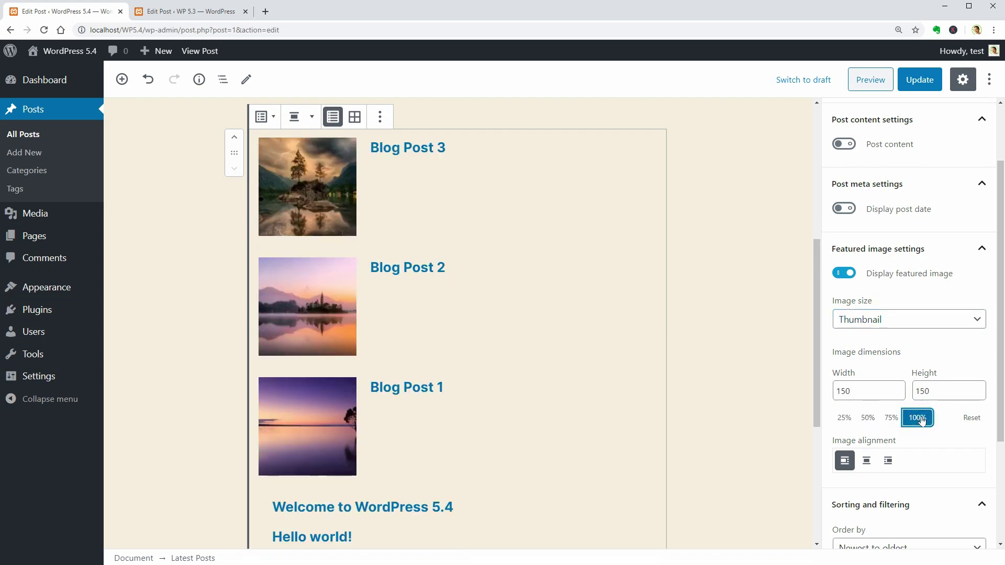
- Try center and right alignment for the featured images in Latest Posts and set them back to left
left_click(866, 461)
left_click(888, 461)
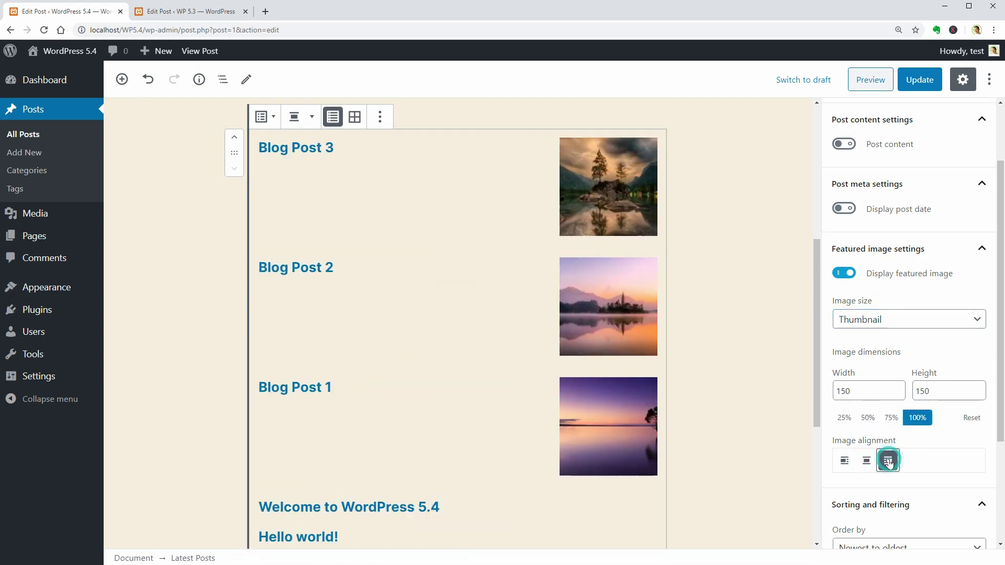
left_click(867, 461)
left_click(844, 461)
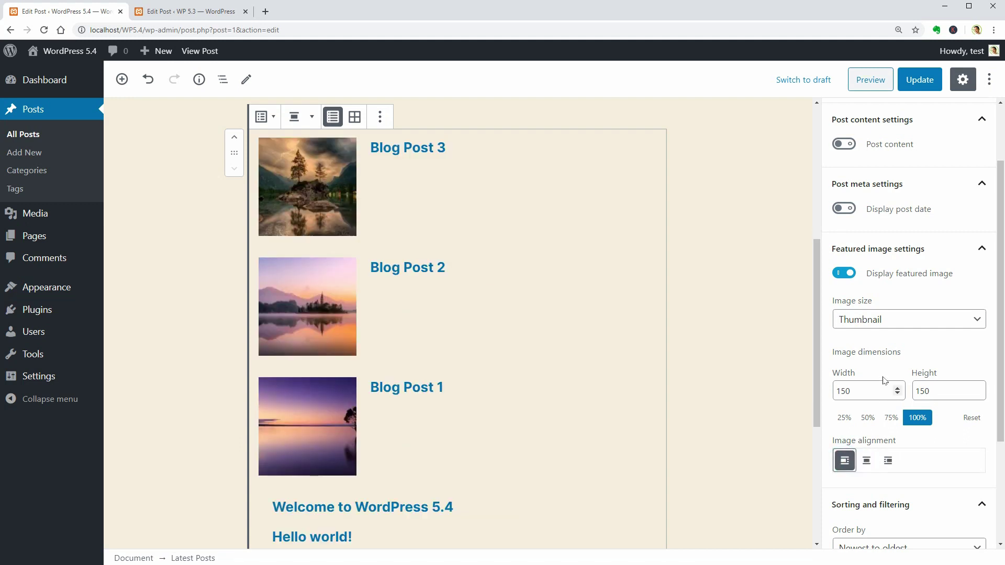
- Show post content as excerpts in the Latest Posts block and turn on the display of the post date
scroll(885, 378, "up", 2)
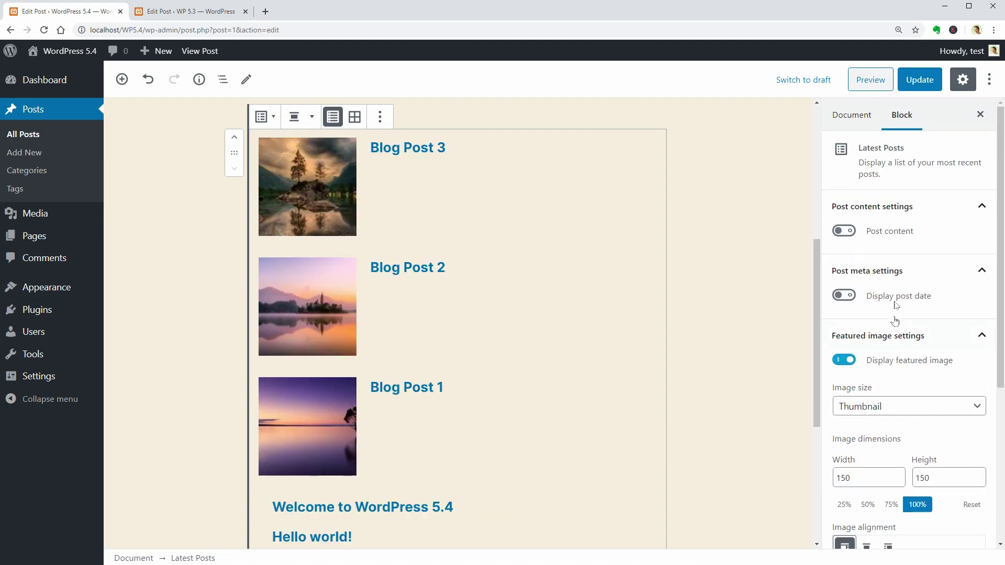
left_click(844, 230)
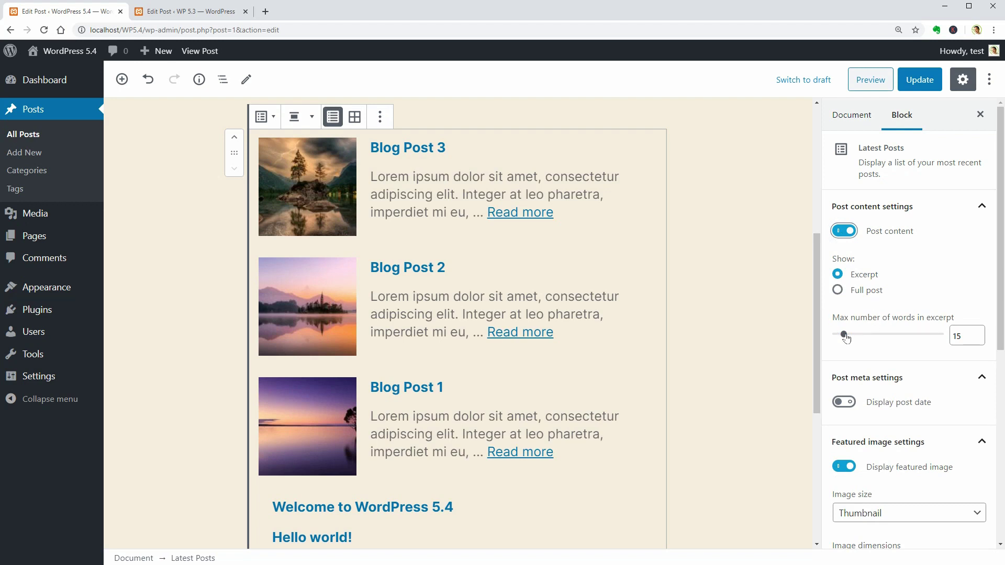
left_click(981, 207)
left_click(845, 262)
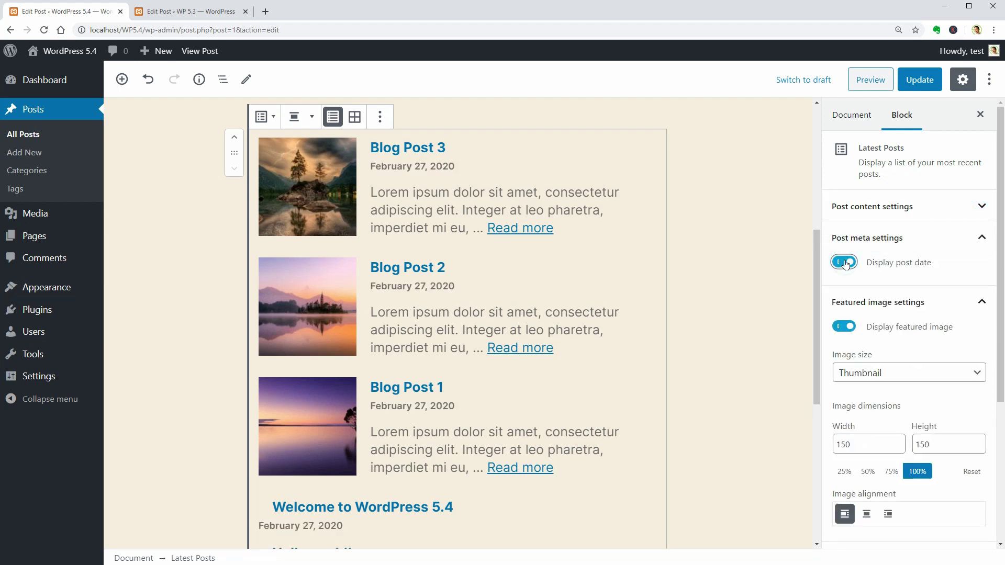
- Try to set slide 2.jpg from the Beautiful Website folder as the featured image of the WP 5.3 post
left_click(852, 116)
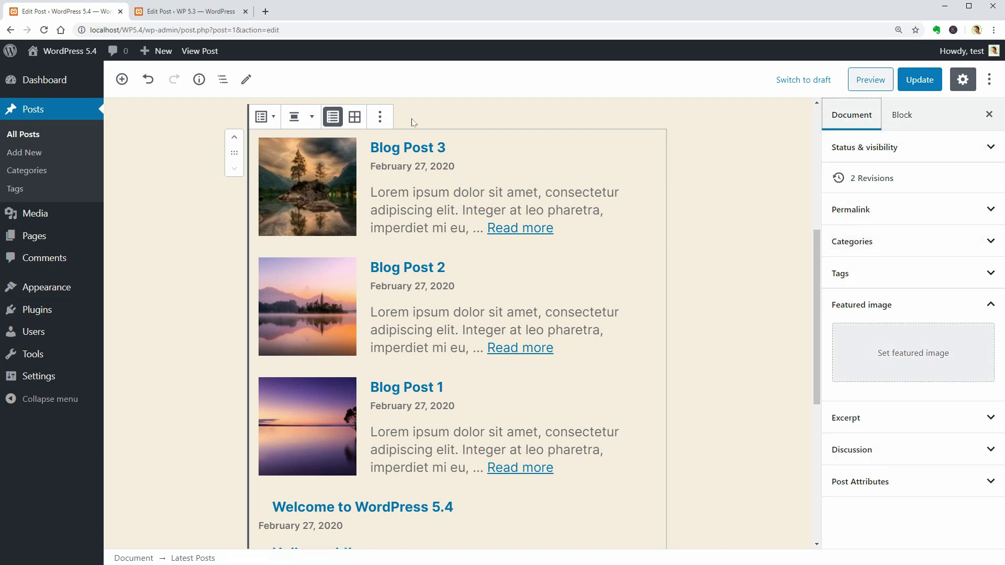
left_click(212, 15)
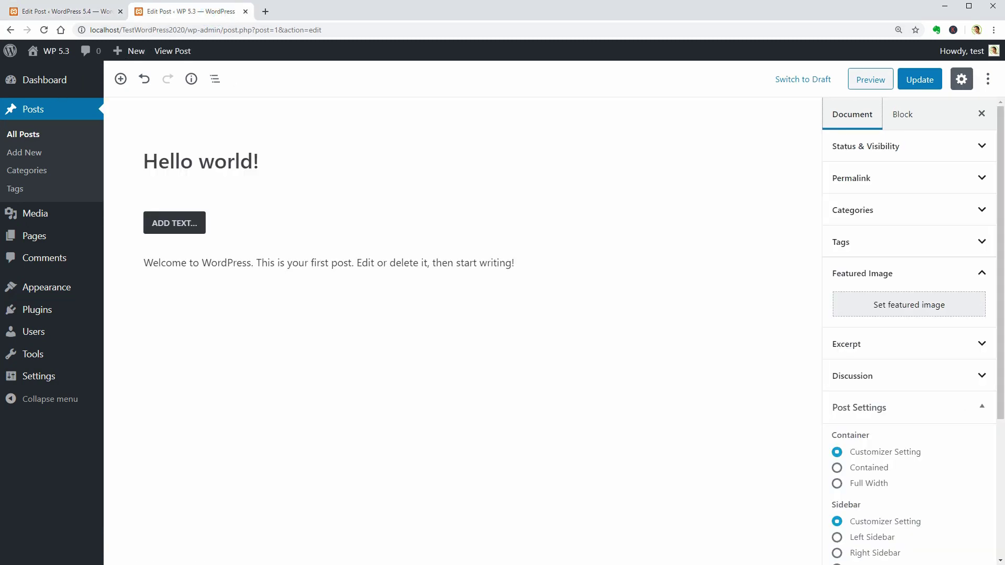
key("alt+Tab")
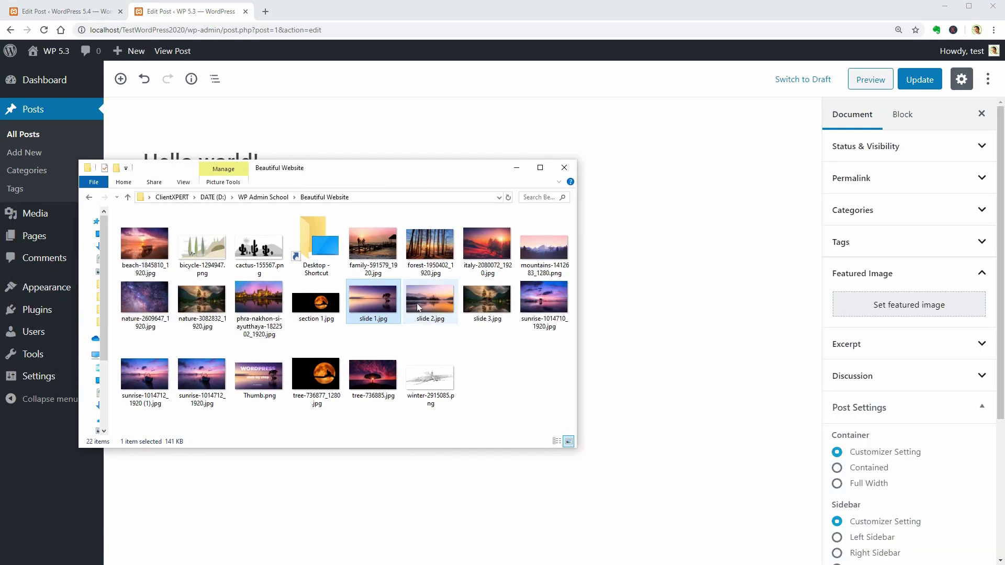
left_click_drag(417, 303, 927, 309)
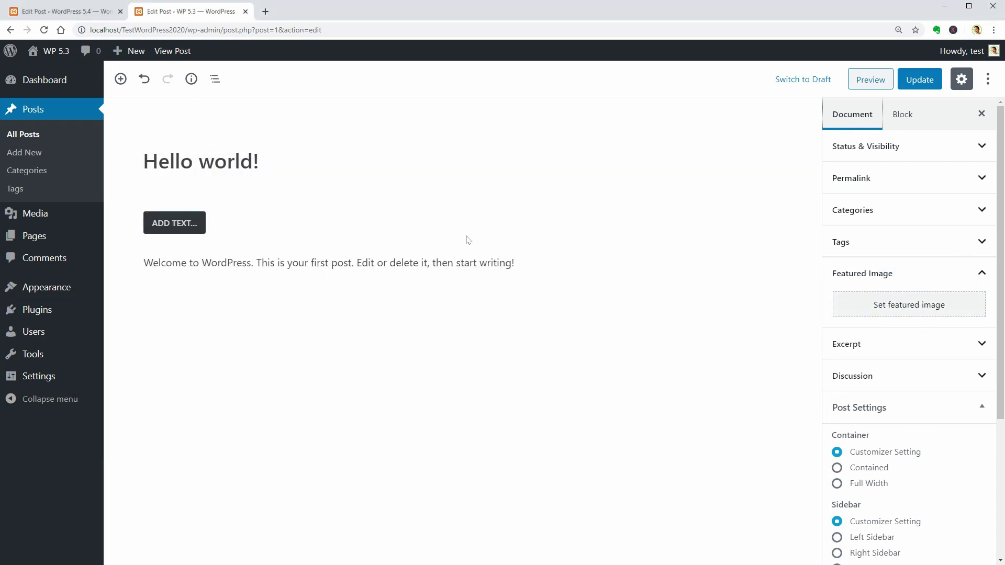
- Set slide 2.jpg from the Beautiful Website folder as the featured image of the WordPress 5.4 post
left_click(77, 12)
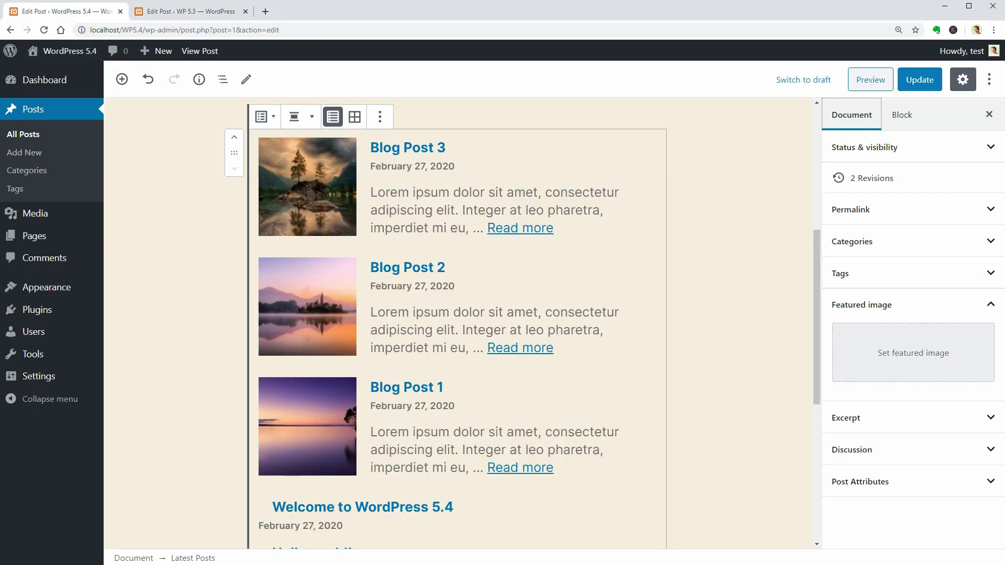
key("alt+Tab")
left_click_drag(429, 304, 912, 366)
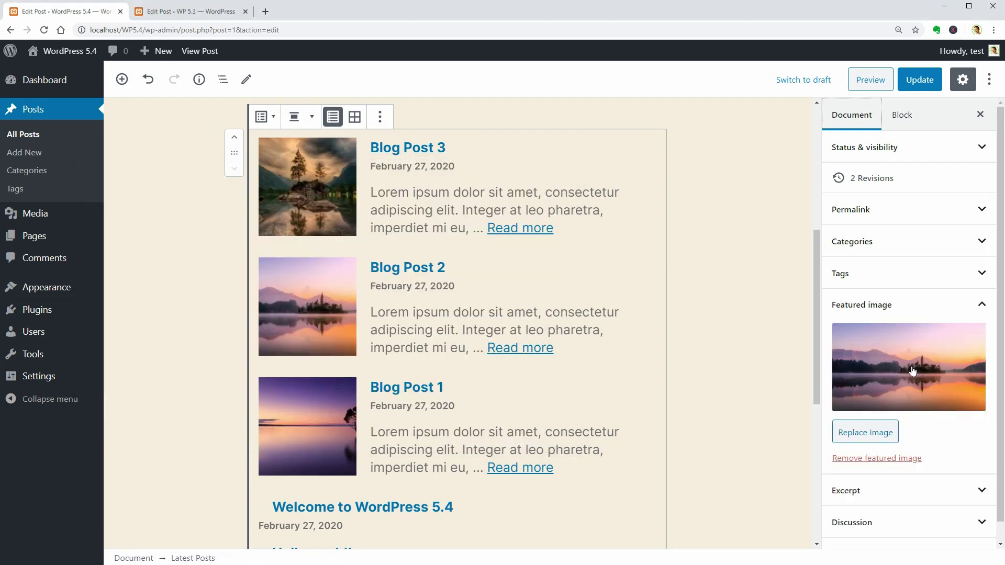
- Insert a Gallery block with the four landscape images below Latest Posts and set its images size to Full Size
scroll(605, 380, "down", 6)
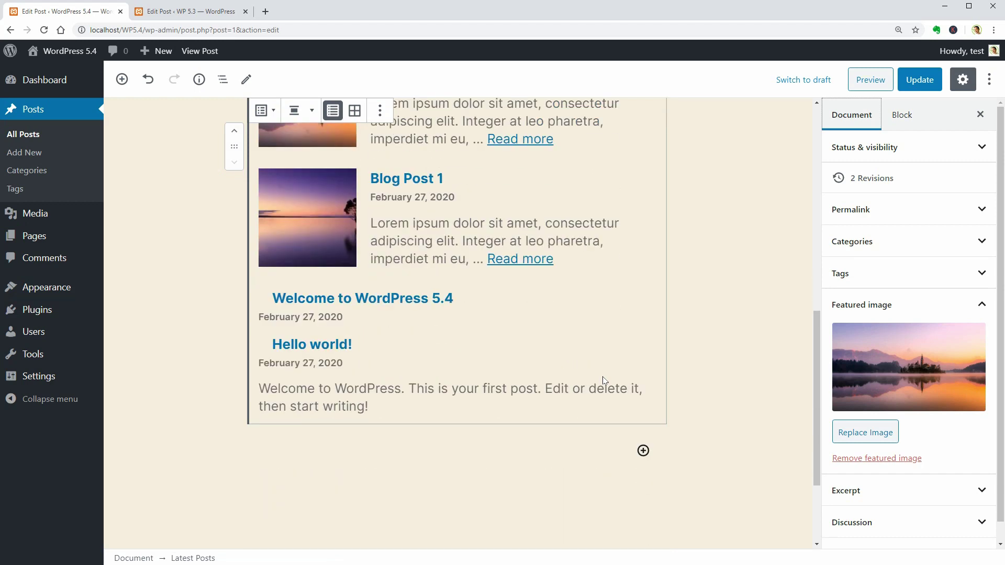
left_click(644, 329)
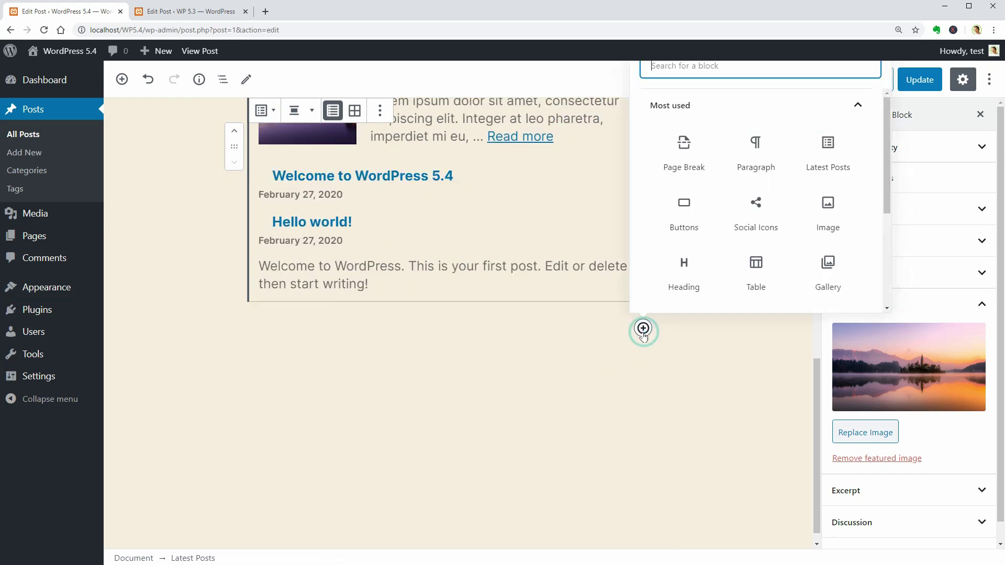
left_click(828, 270)
left_click(902, 116)
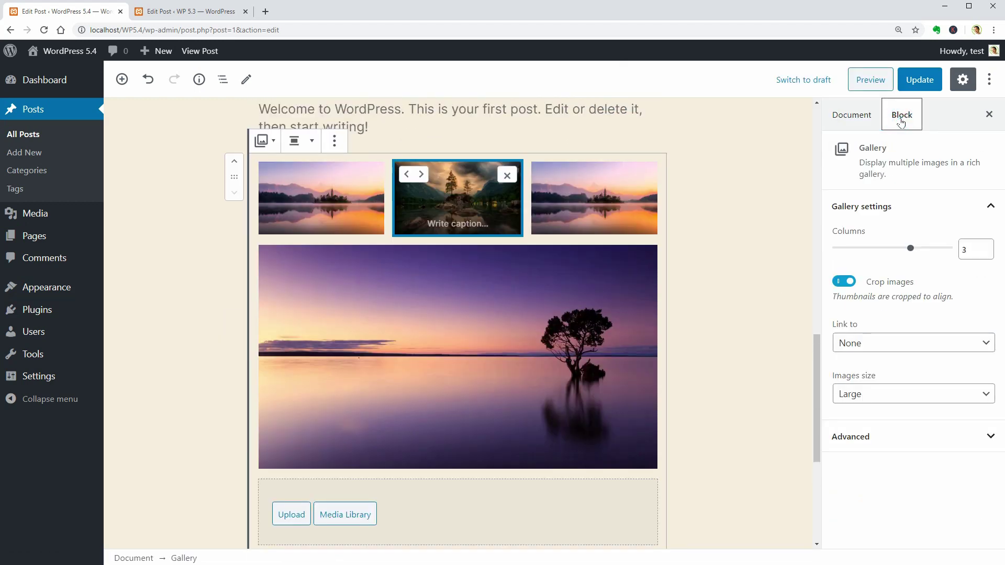
left_click(928, 397)
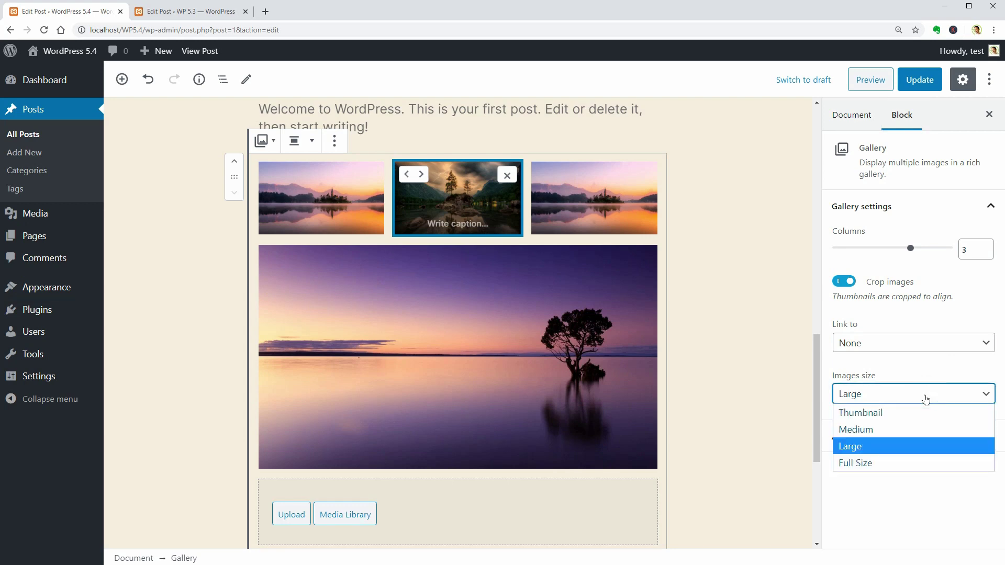
left_click(891, 462)
- Search the blocks for "tab" and create a Table block with two columns and two rows below the gallery
scroll(642, 377, "down", 4)
left_click(643, 378)
type("tab")
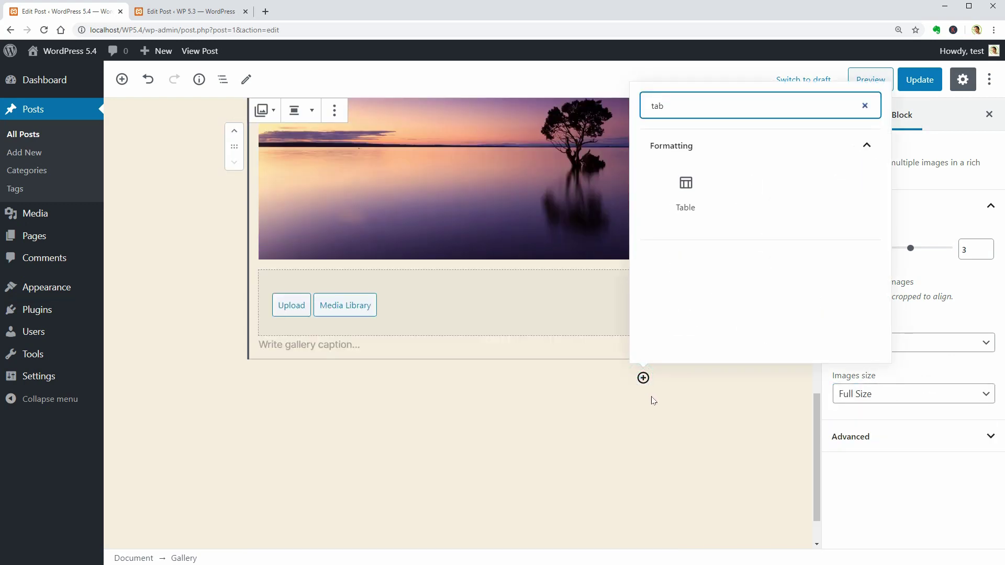
left_click(686, 214)
left_click(459, 384)
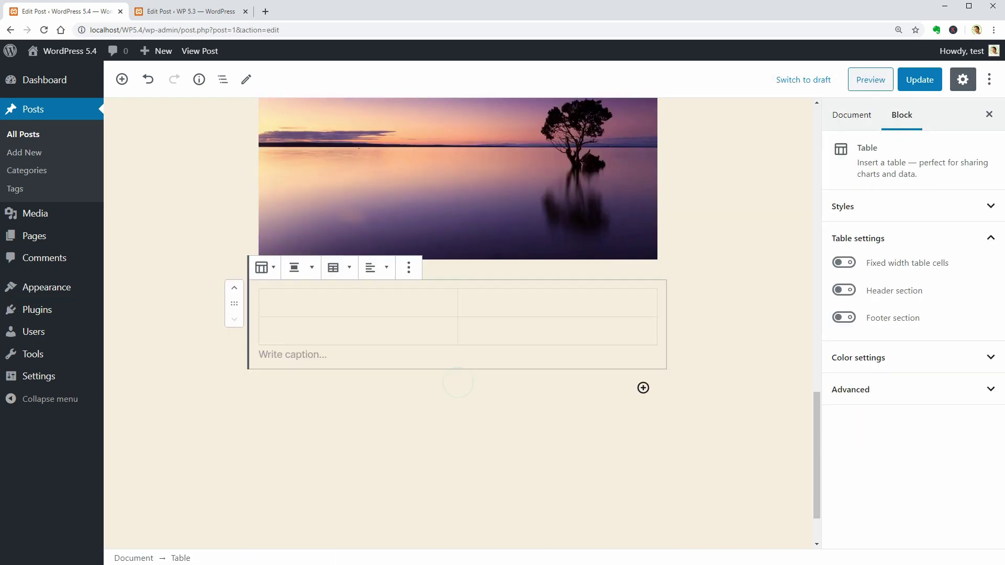
- Paste the Lorem ipsum text as the table's caption and select the sentence "Quisque rutrum sapien eu ex ultrices egestas."
left_click(346, 365)
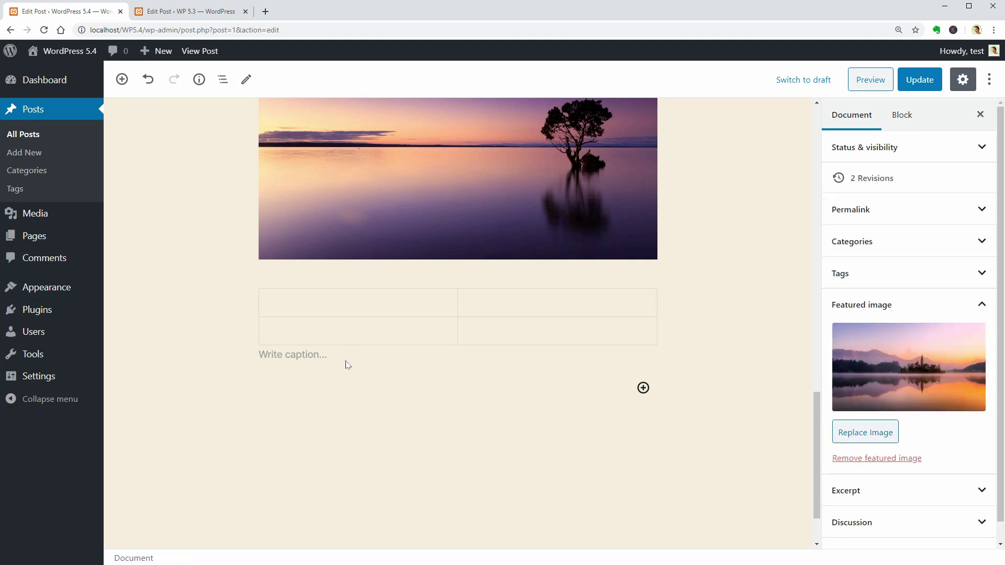
left_click(262, 354)
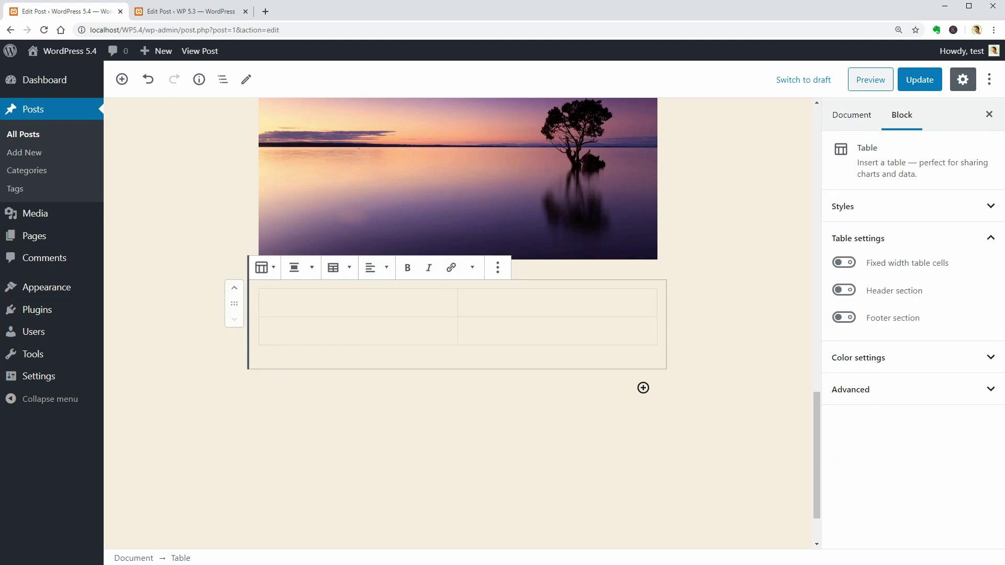
right_click(267, 355)
left_click(311, 436)
scroll(554, 466, "down", 2)
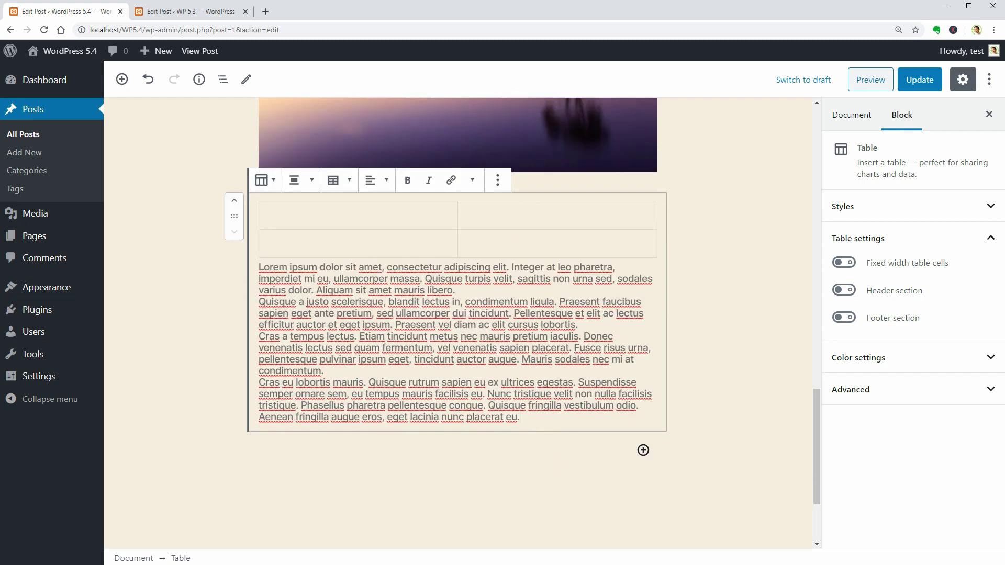
left_click_drag(370, 381, 568, 383)
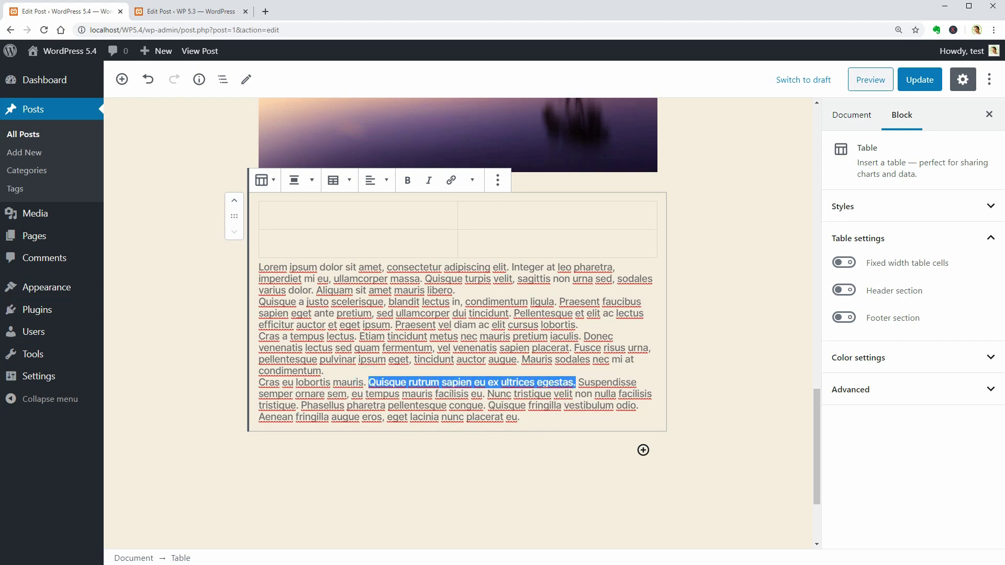
- Insert a Heading block below the table with the text "SHOW ME BLUE"
scroll(457, 314, "down", 2)
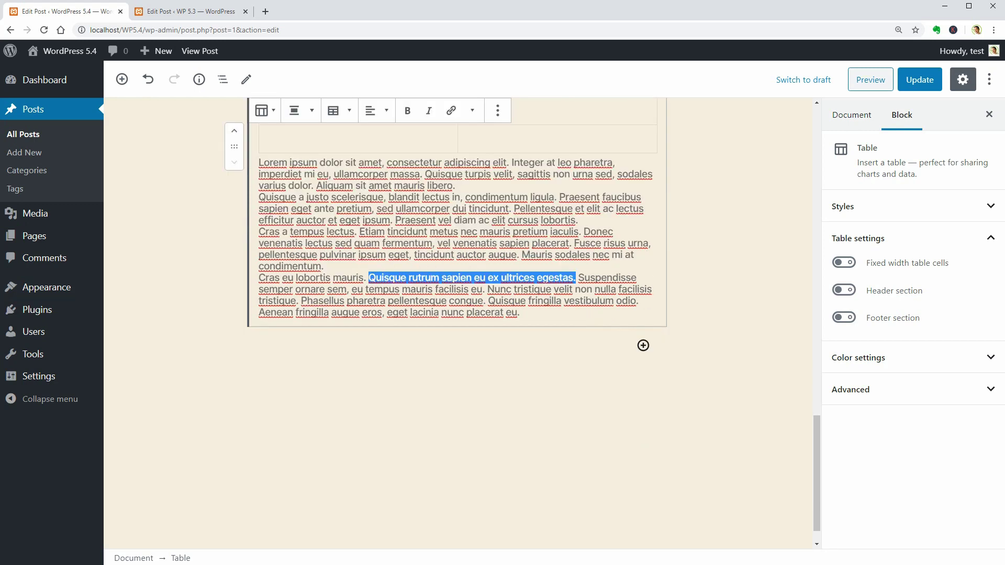
left_click(643, 346)
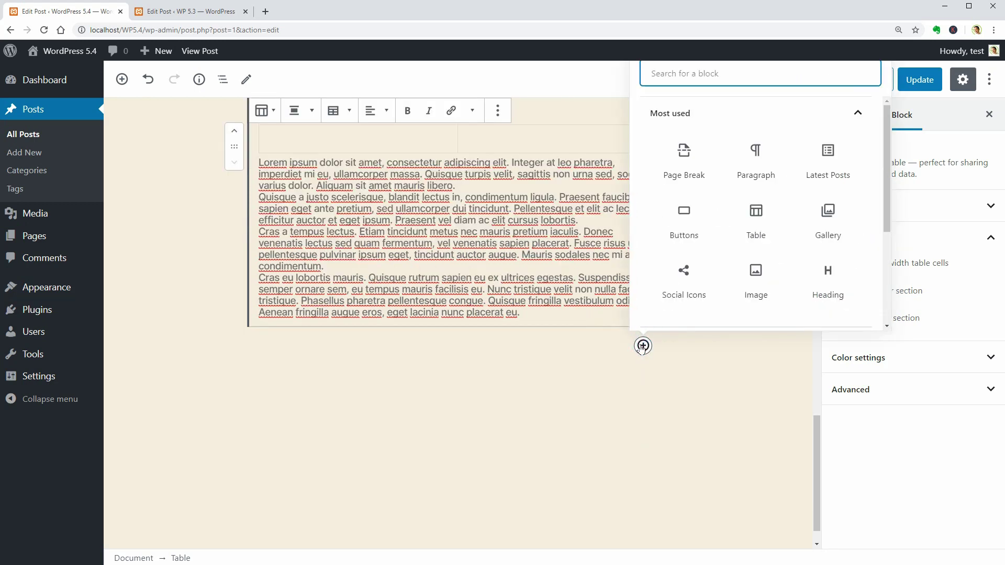
left_click(825, 284)
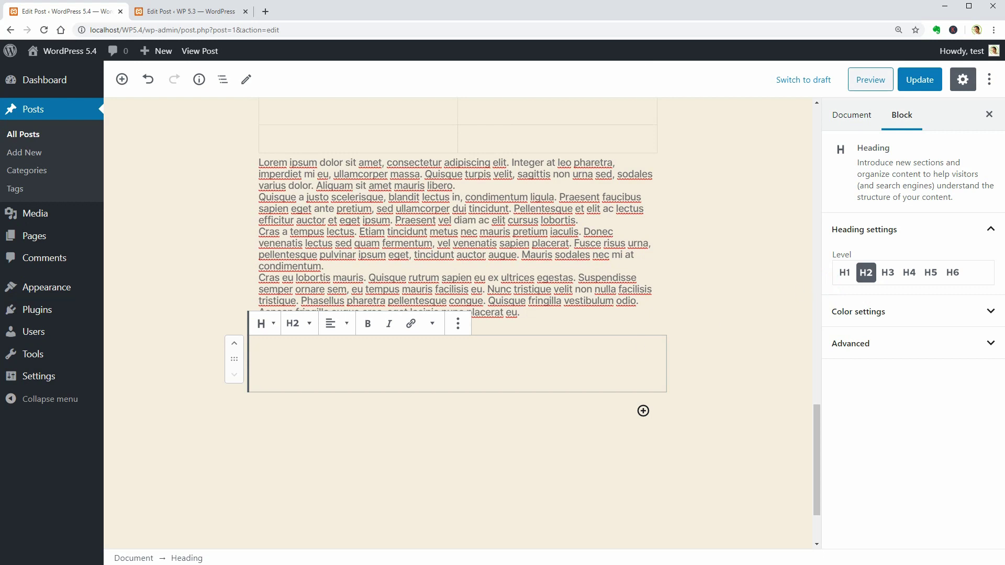
left_click(384, 361)
type("SHOW ME BLUE")
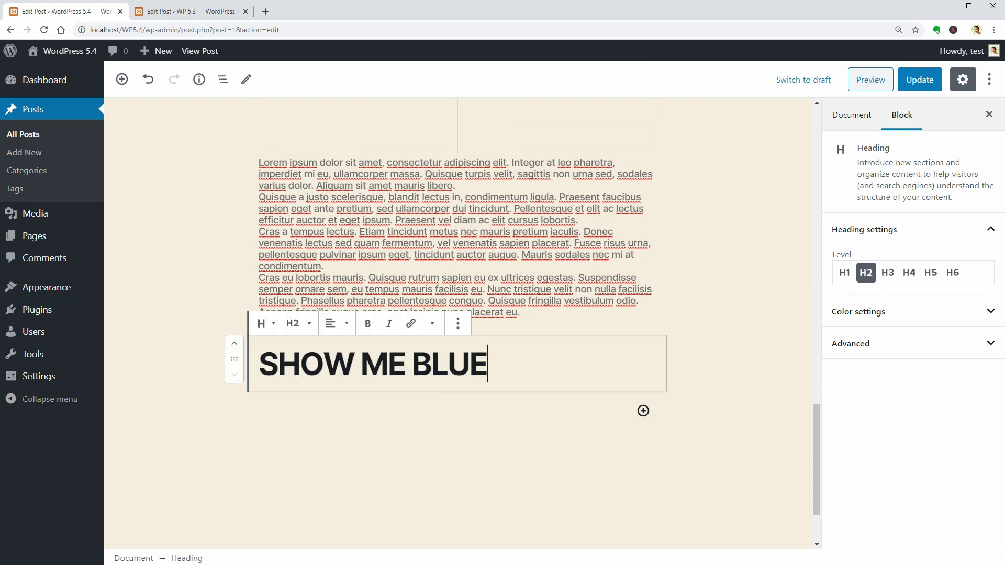
- Give only the word "BLUE" in the heading a custom blue text color
double_click(423, 365)
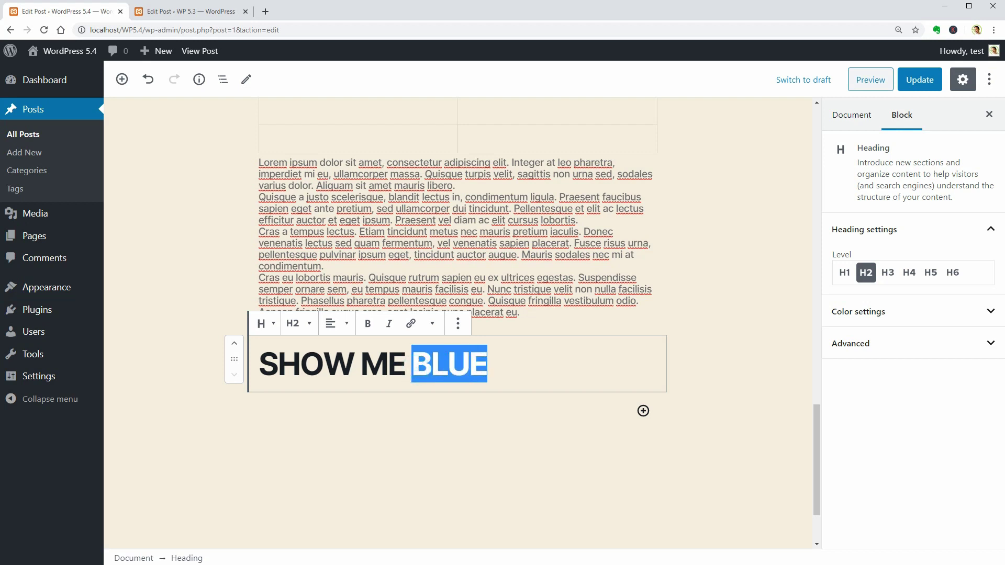
left_click(432, 324)
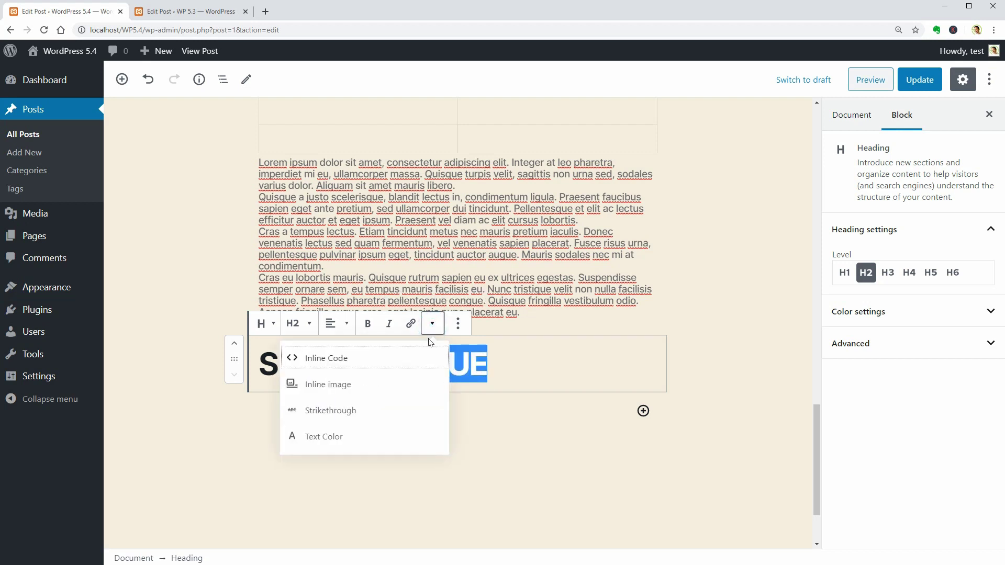
left_click(330, 436)
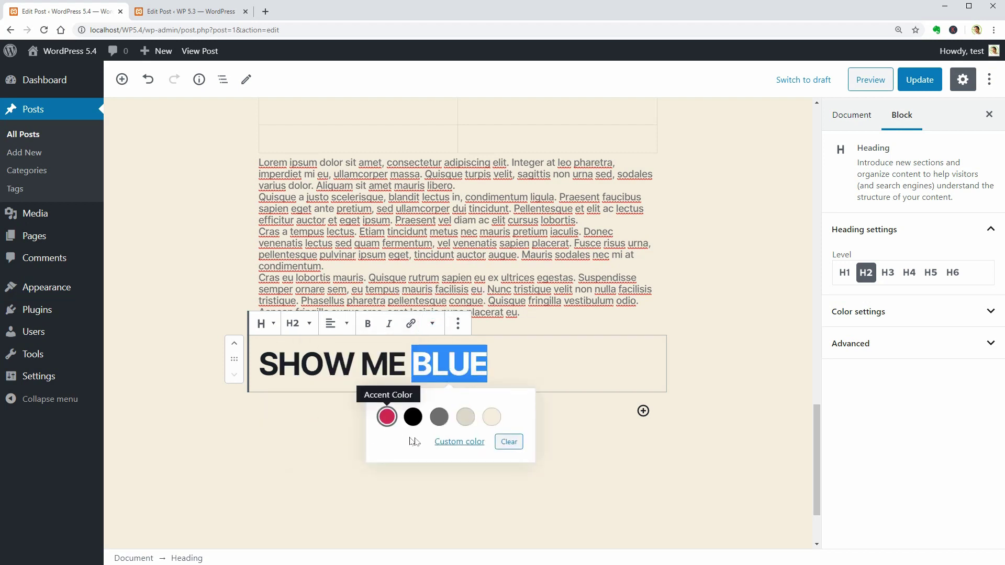
left_click(458, 446)
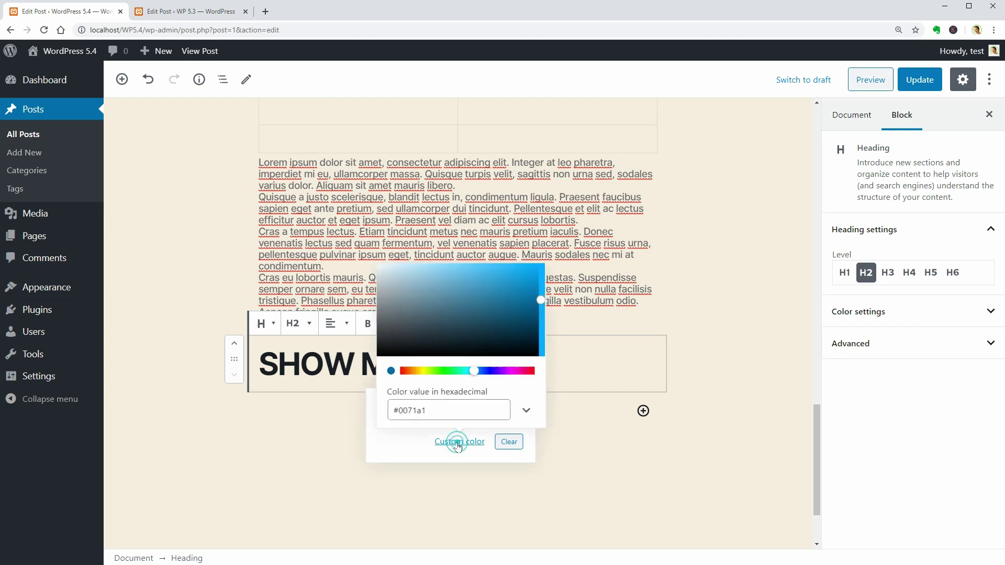
left_click(461, 443)
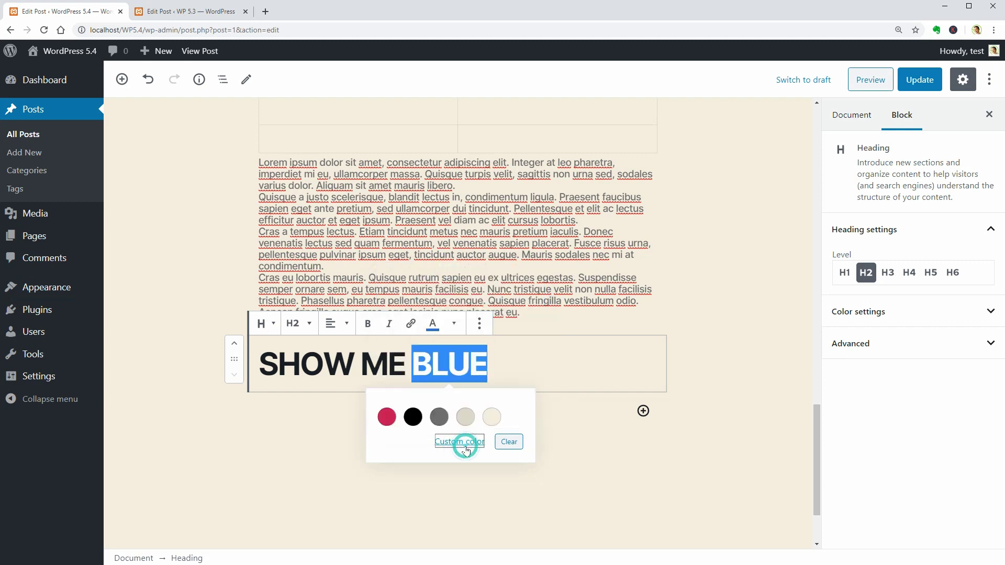
left_click(514, 367)
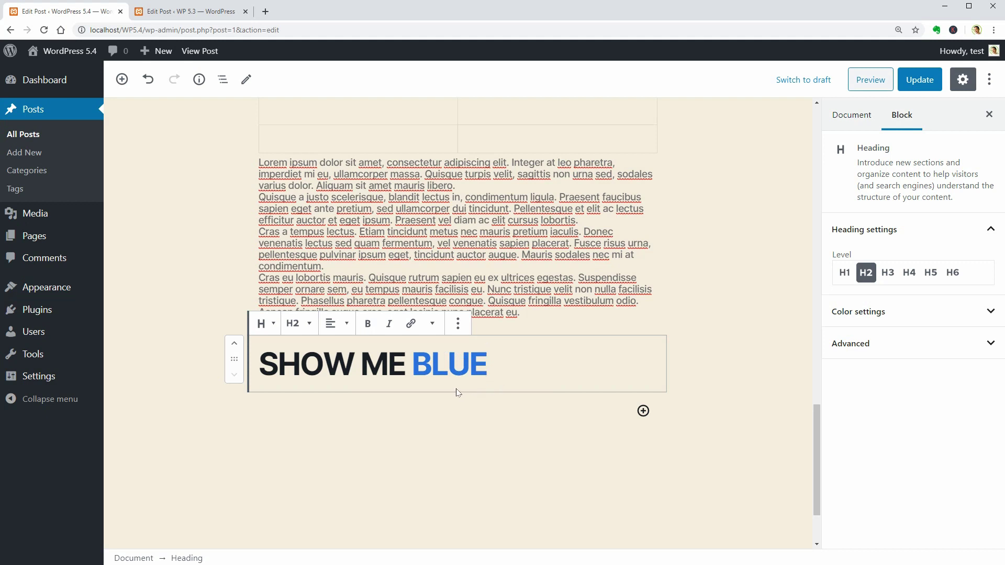
- Insert an Image block below the heading with slide-3.jpg from the media library
left_click(643, 411)
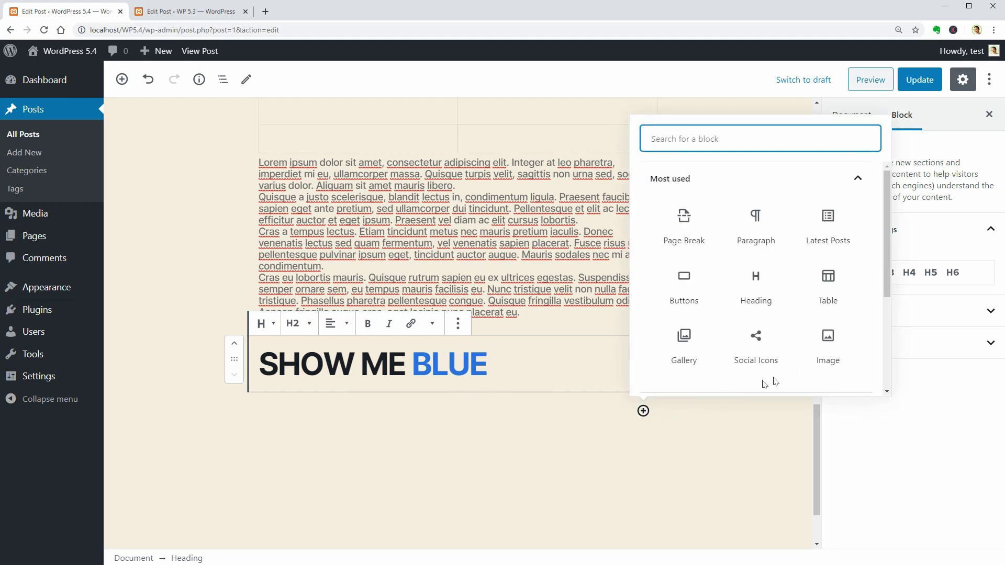
left_click(826, 354)
left_click(353, 260)
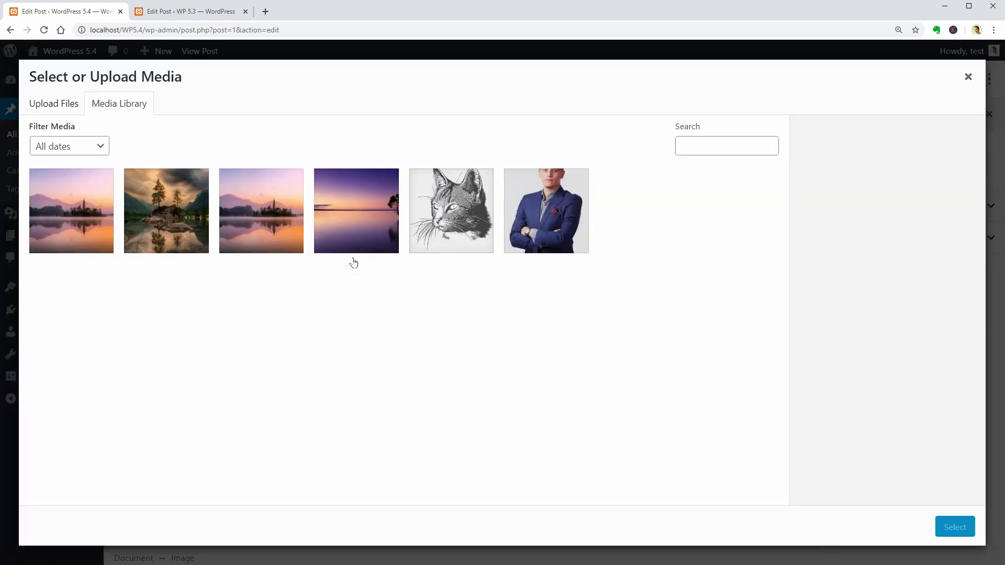
left_click(187, 224)
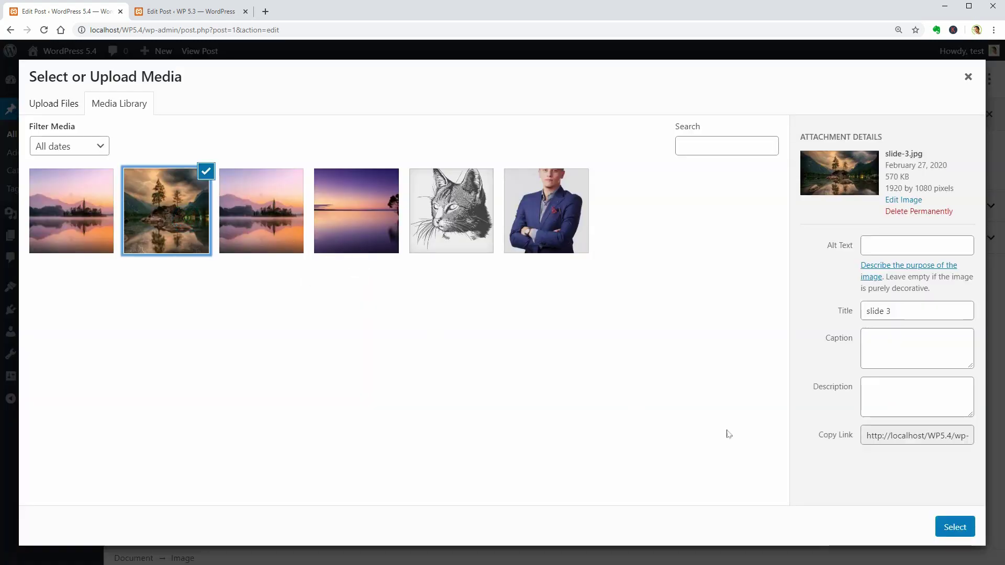
left_click(948, 526)
- Set the image's title attribute to "Lightning" and give it the caption "Lightning"
left_click(913, 237)
left_click(899, 270)
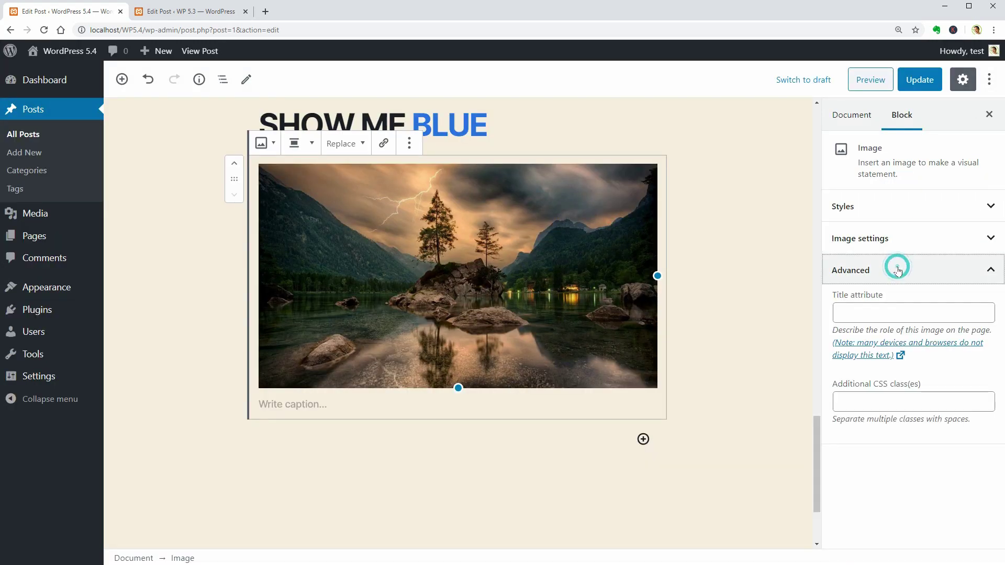
left_click(884, 306)
type("Lightning")
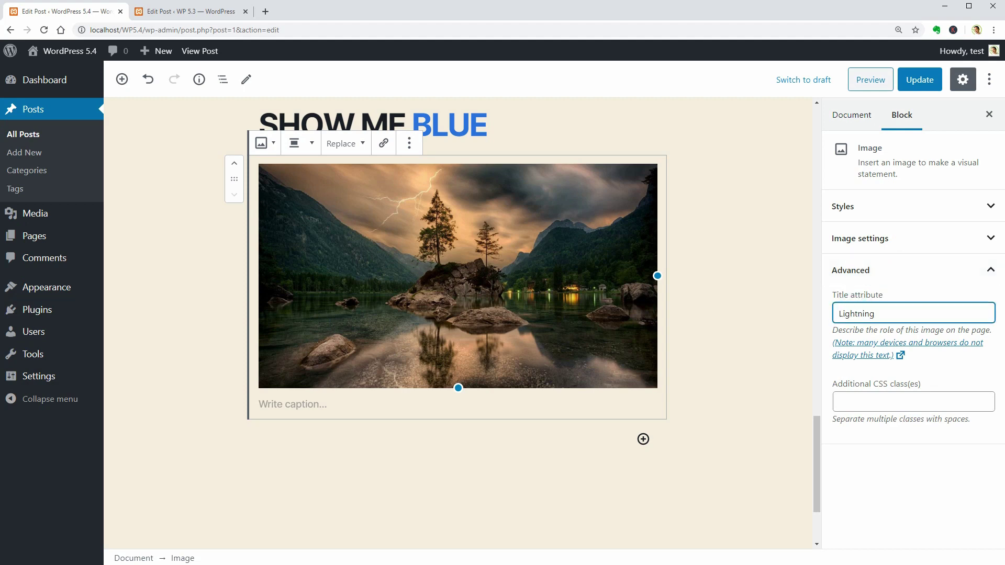
left_click(324, 406)
type("Lightning")
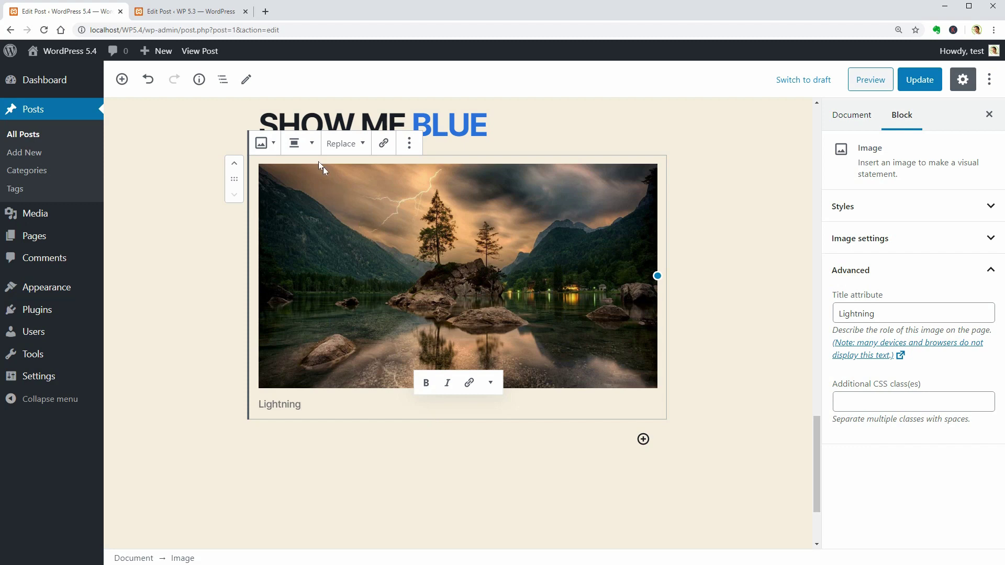
- Center-align the Lightning image and update the post
left_click(308, 146)
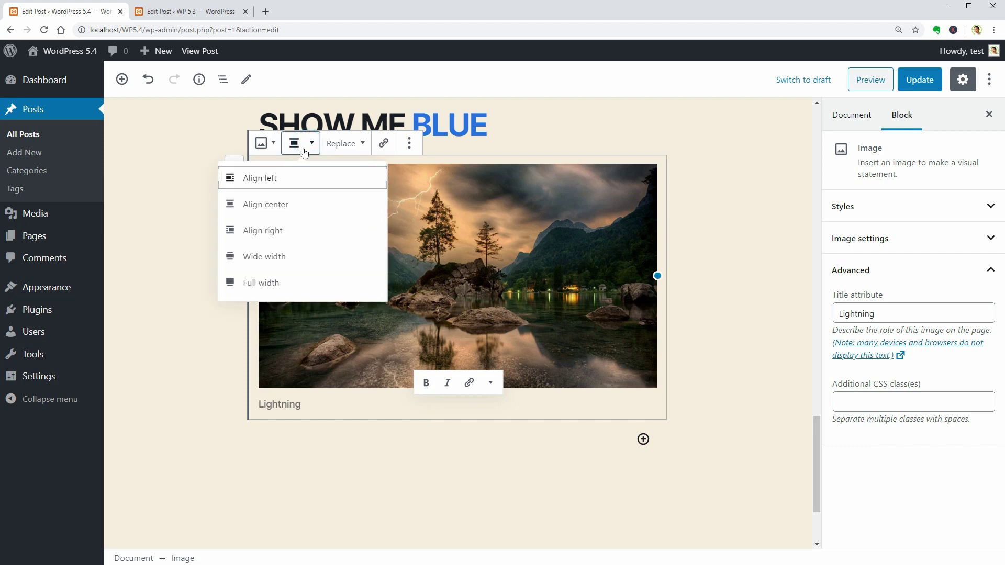
left_click(278, 202)
key("ctrl+s")
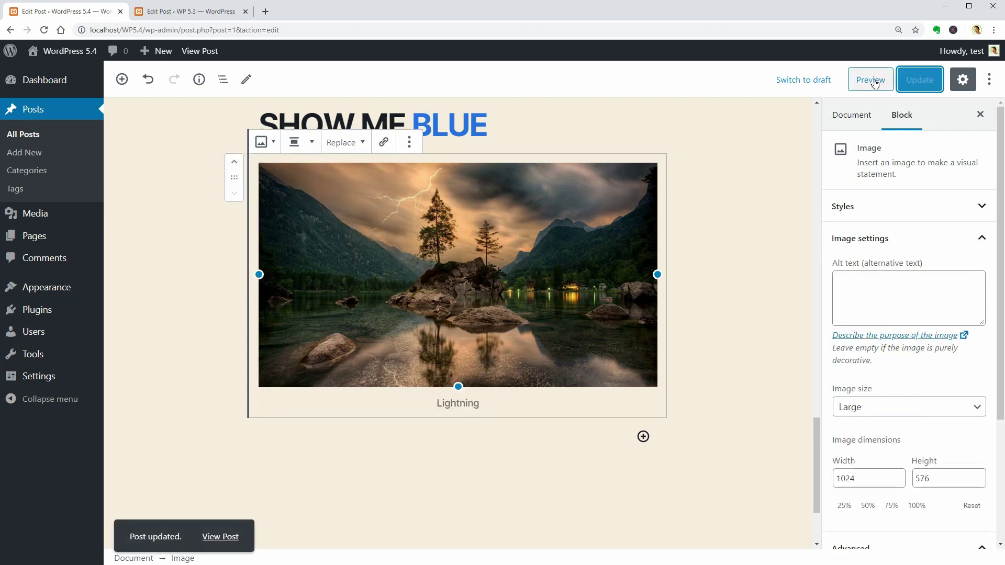
- Preview the post, examine the Lightning image with its caption, and close the preview
left_click(871, 79)
scroll(994, 377, "down", 15)
left_click_drag(994, 377, 992, 395)
left_click_drag(359, 350, 308, 344)
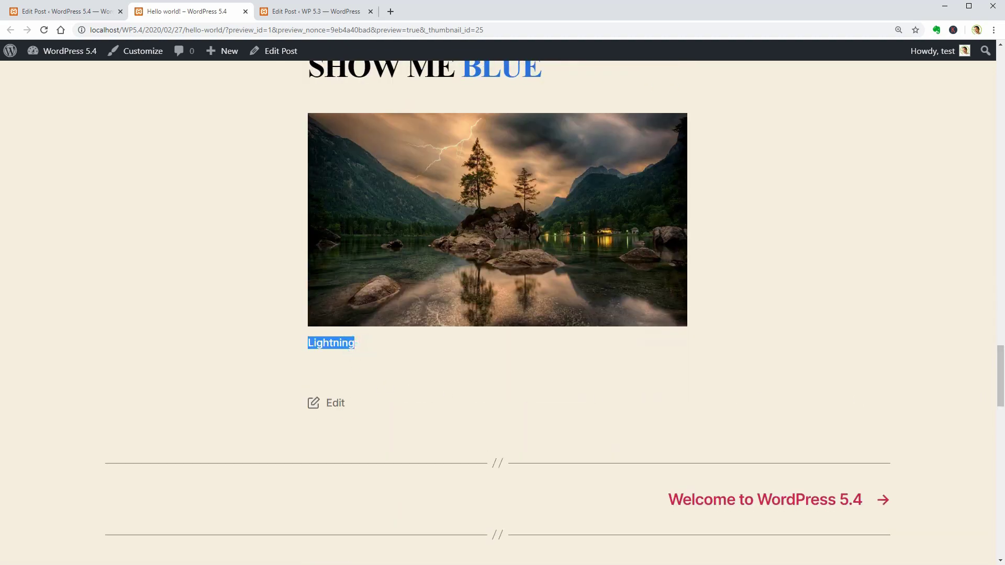
scroll(413, 367, "up", 2)
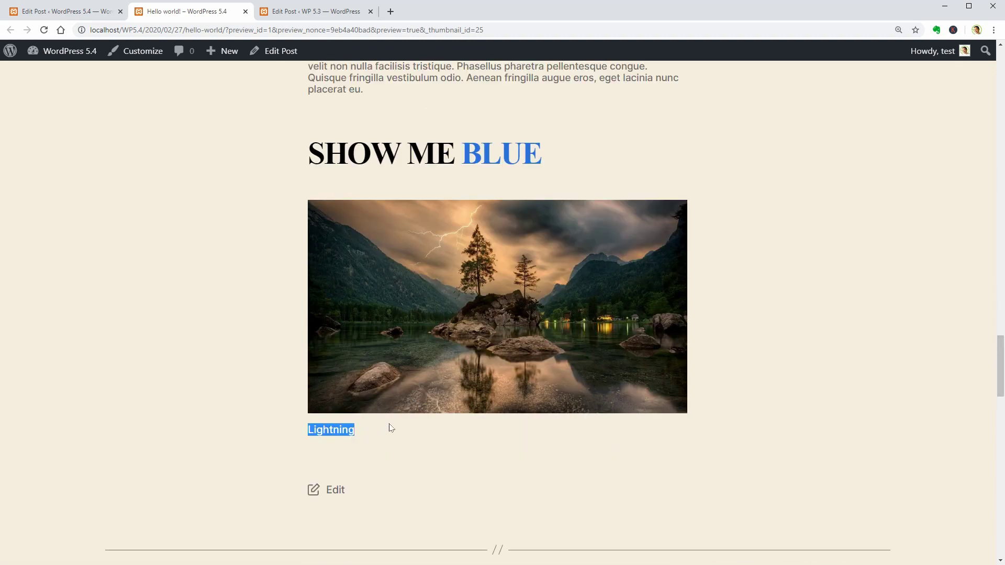
left_click(367, 450)
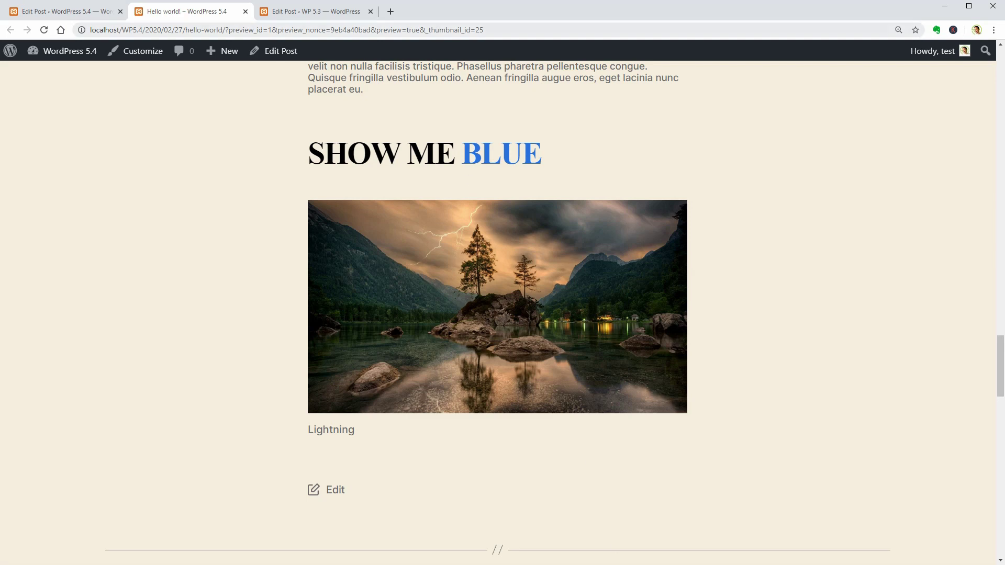
left_click(246, 11)
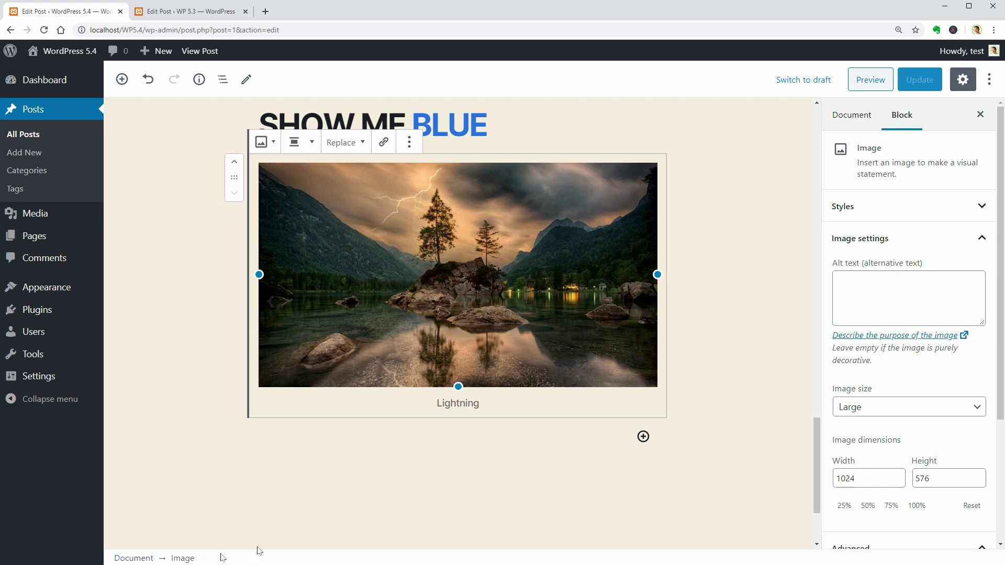
- Insert a Columns block with two equal columns below the Lightning image and add an Image block to its first column
left_click(644, 437)
type("col")
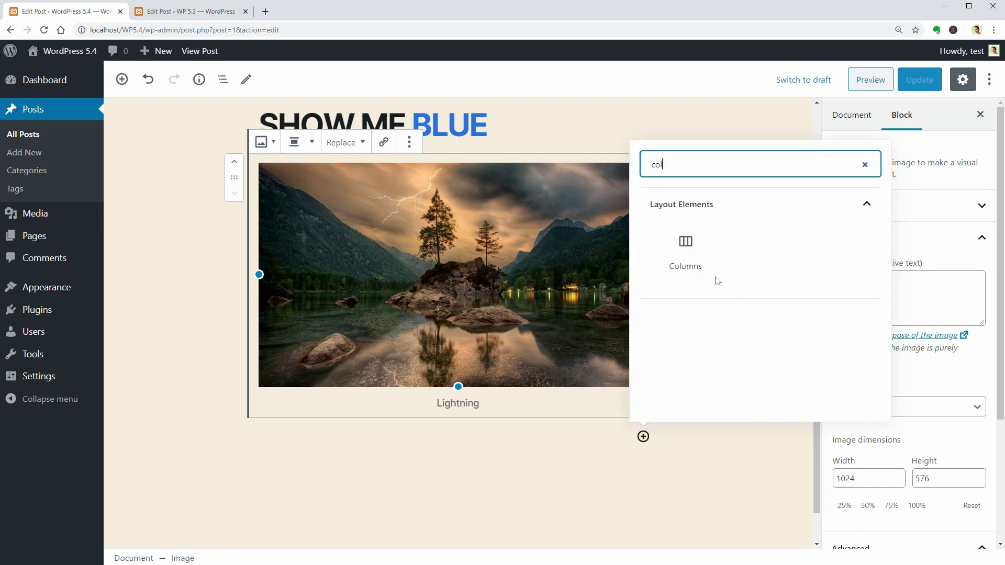
left_click(689, 262)
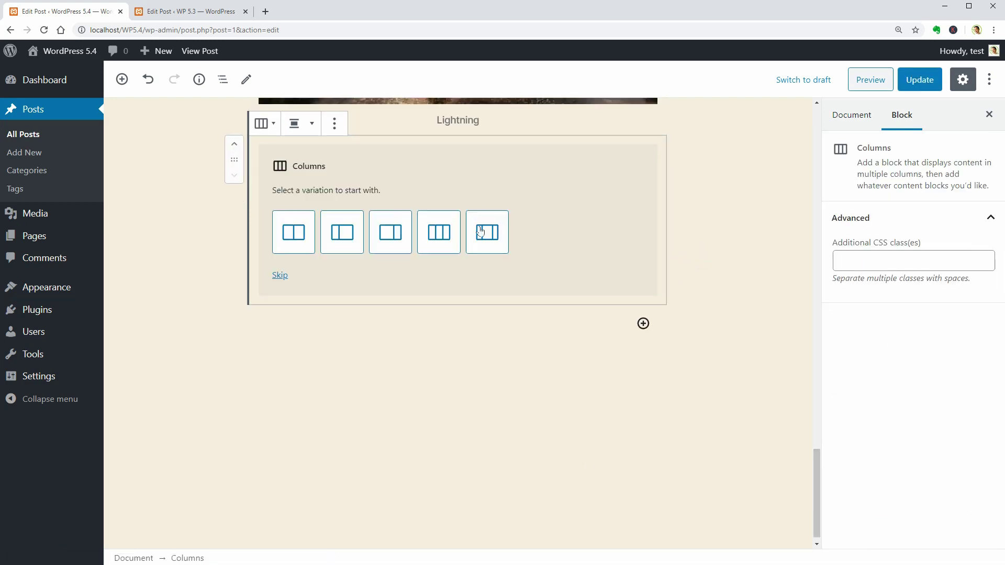
left_click(294, 232)
left_click(352, 267)
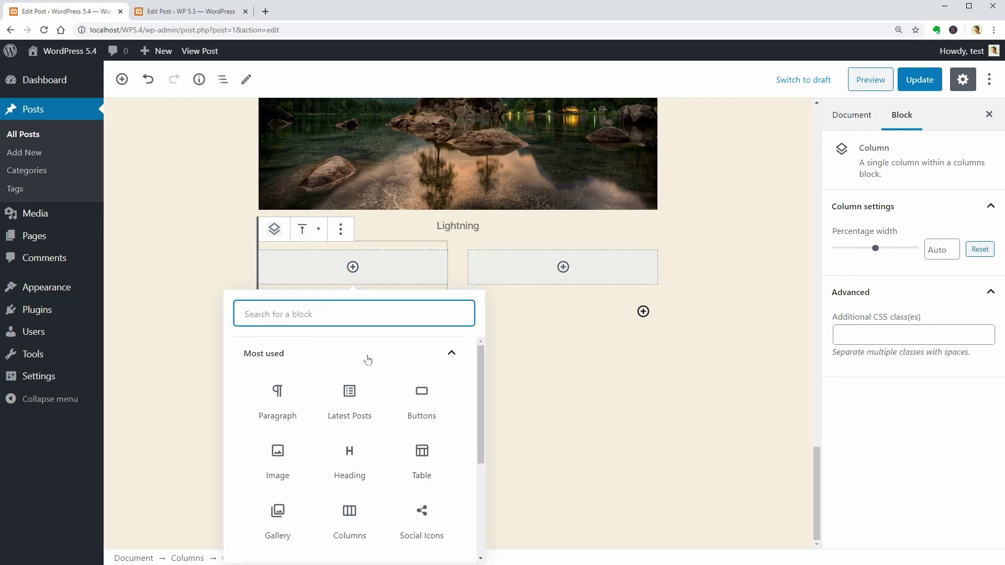
left_click(281, 475)
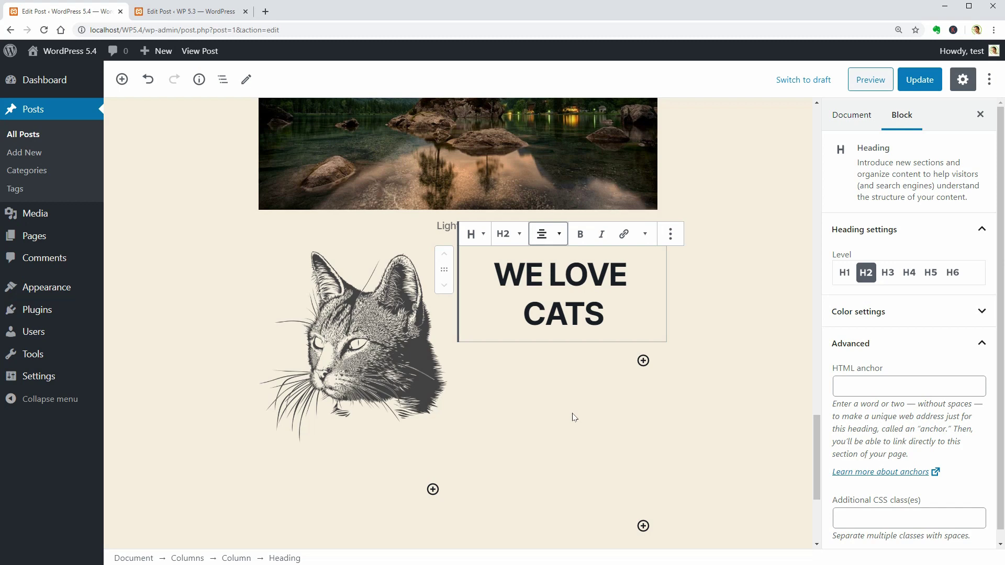
- Set the percentage width of the column holding the cat image to 44.1
left_click(357, 354)
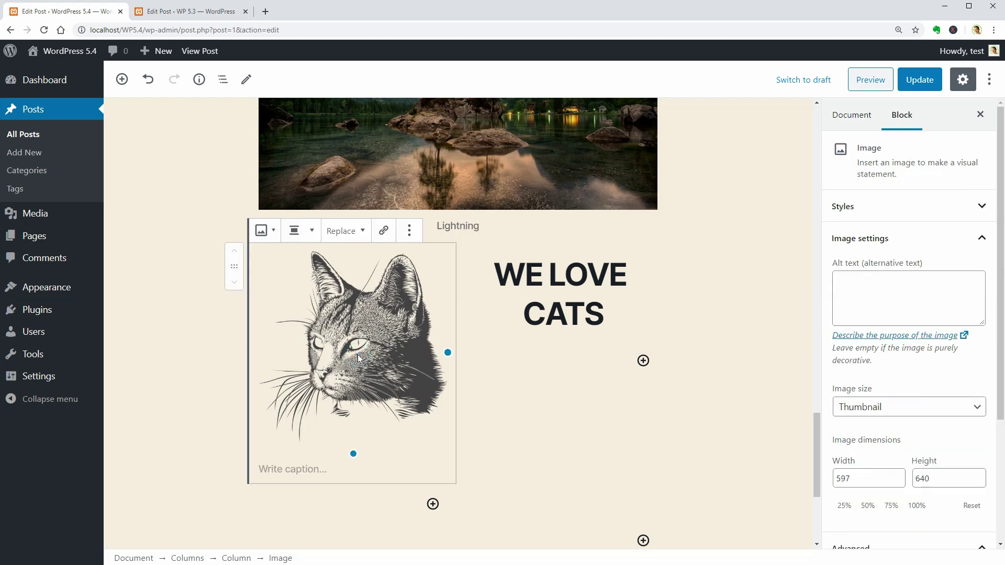
left_click(241, 559)
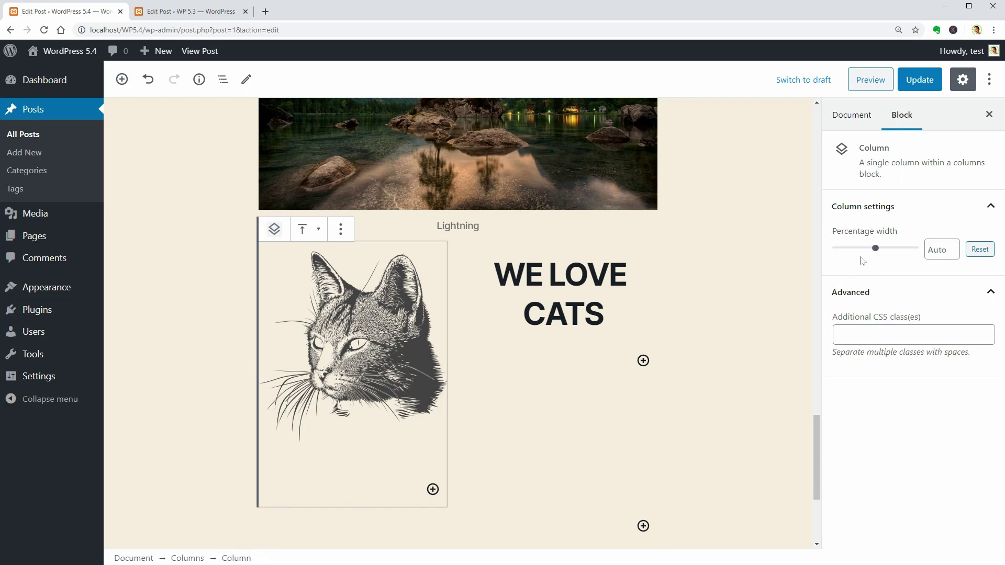
mouse_move(876, 255)
left_mouse_down()
mouse_move(848, 251)
mouse_move(881, 258)
mouse_move(872, 255)
left_mouse_up()
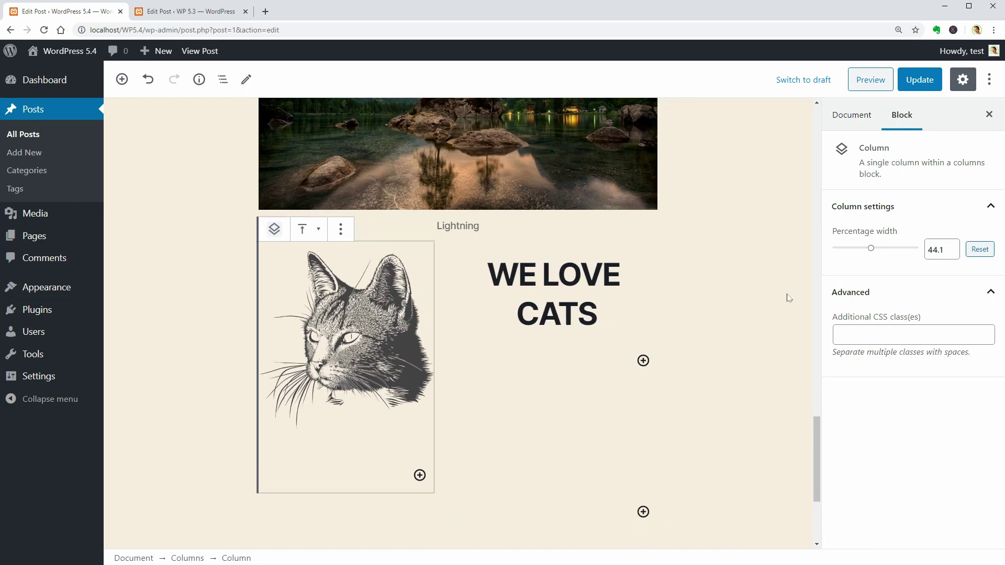
left_click(739, 245)
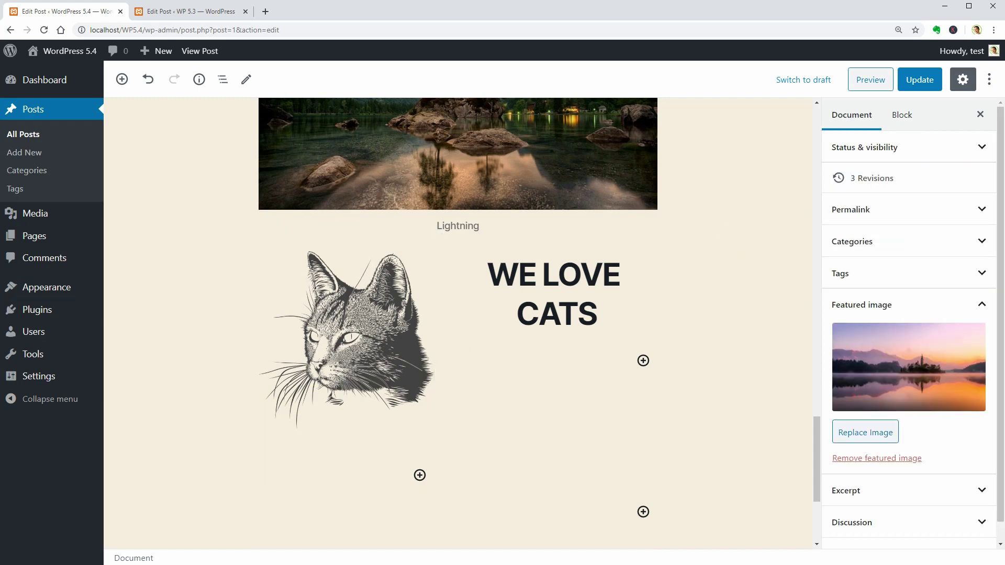
- Check the percentage width setting of the column containing the "WE LOVE CATS" heading
left_click(556, 309)
left_click(545, 396)
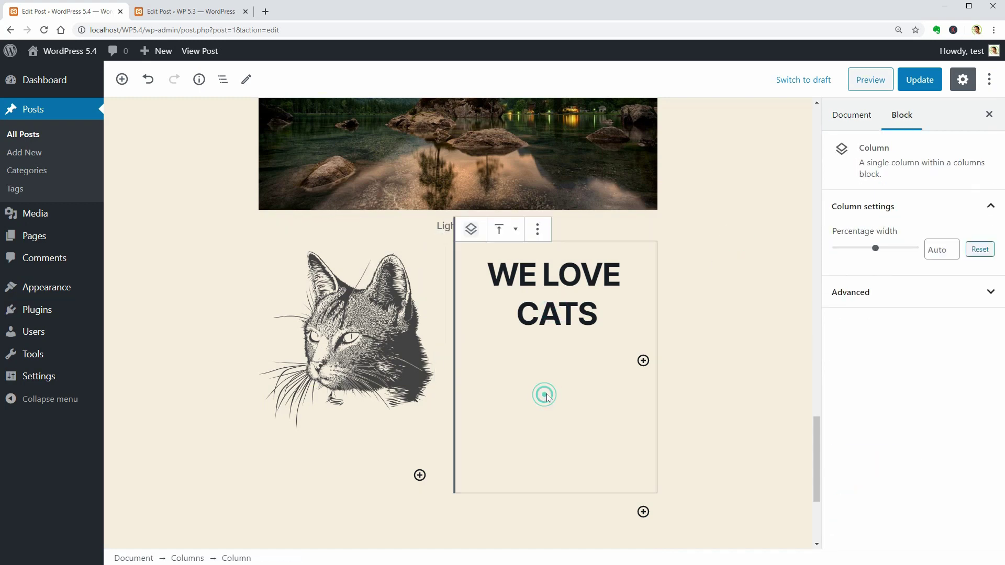
left_click(698, 276)
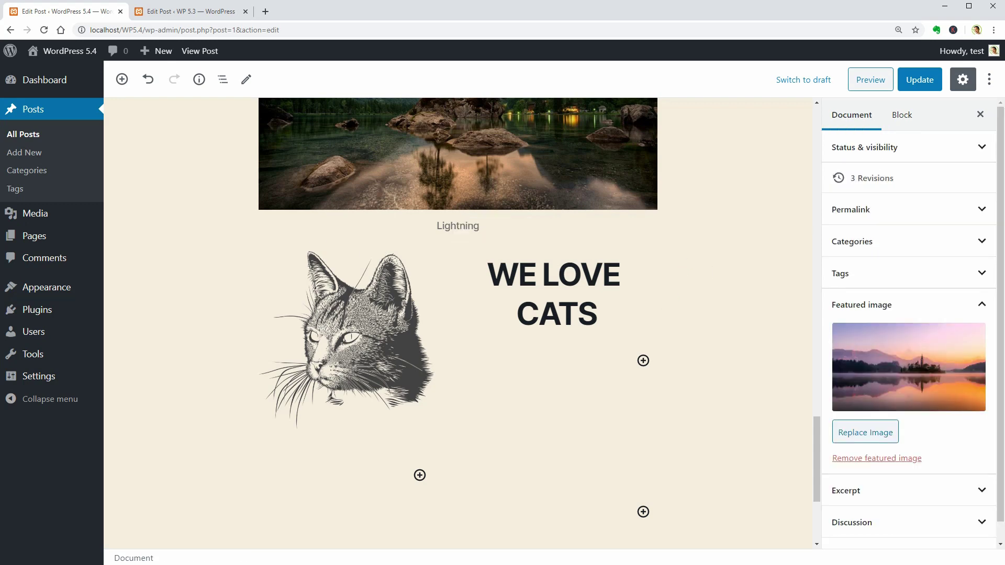
- Switch to the Select tool and select the Lightning image block and the table block in turn
left_click(251, 86)
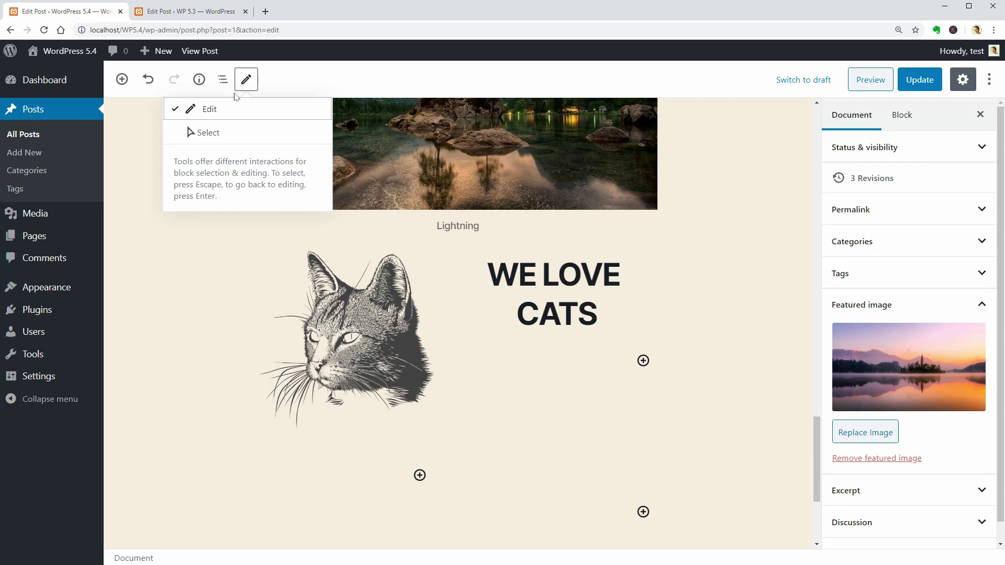
left_click(198, 134)
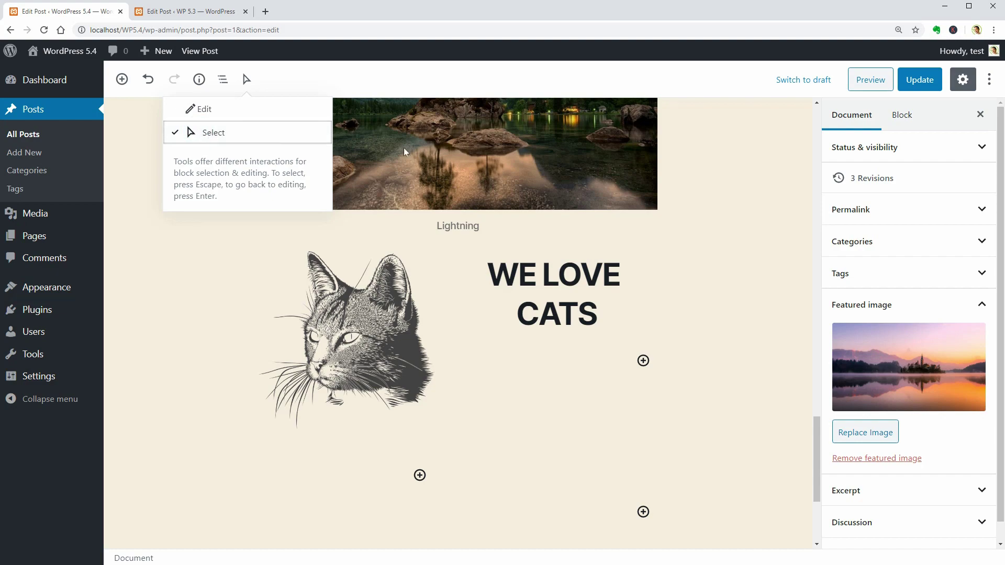
left_click(427, 152)
scroll(485, 268, "up", 4)
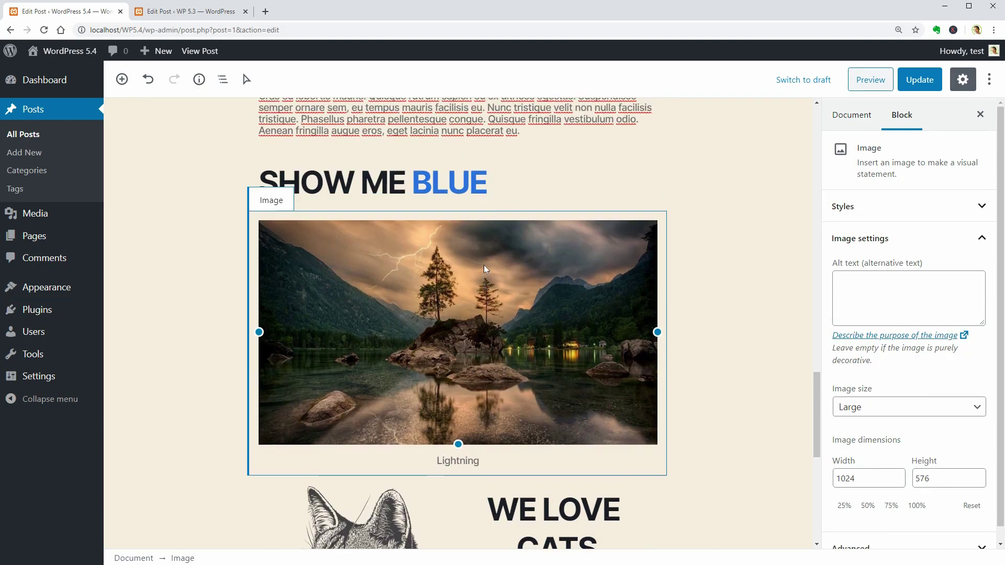
left_click(464, 202)
scroll(463, 201, "up", 4)
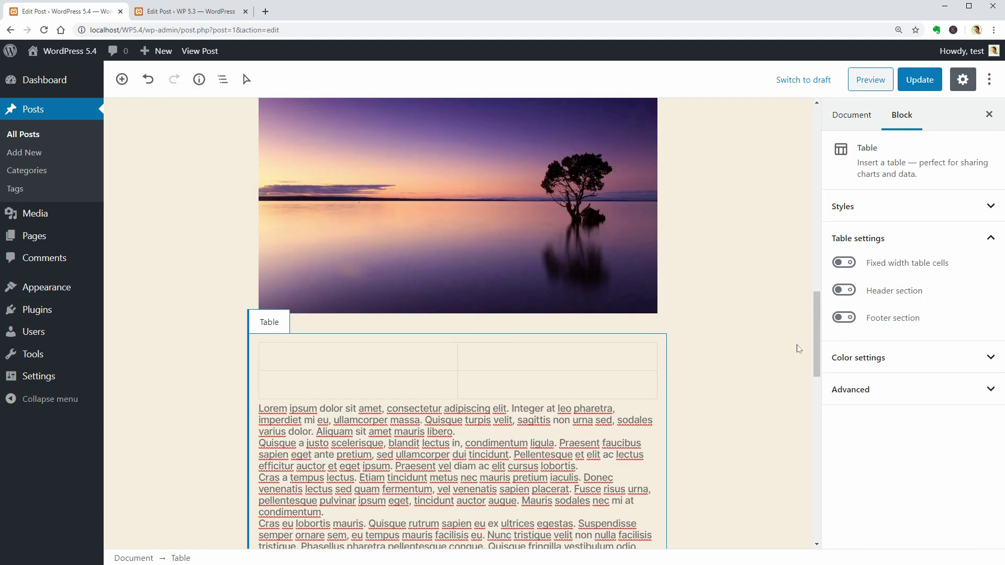
- Select the Buttons block near the start of the post and return to editing mode inside the Latest Posts block
left_click_drag(816, 348, 825, 195)
scroll(786, 210, "down", 2)
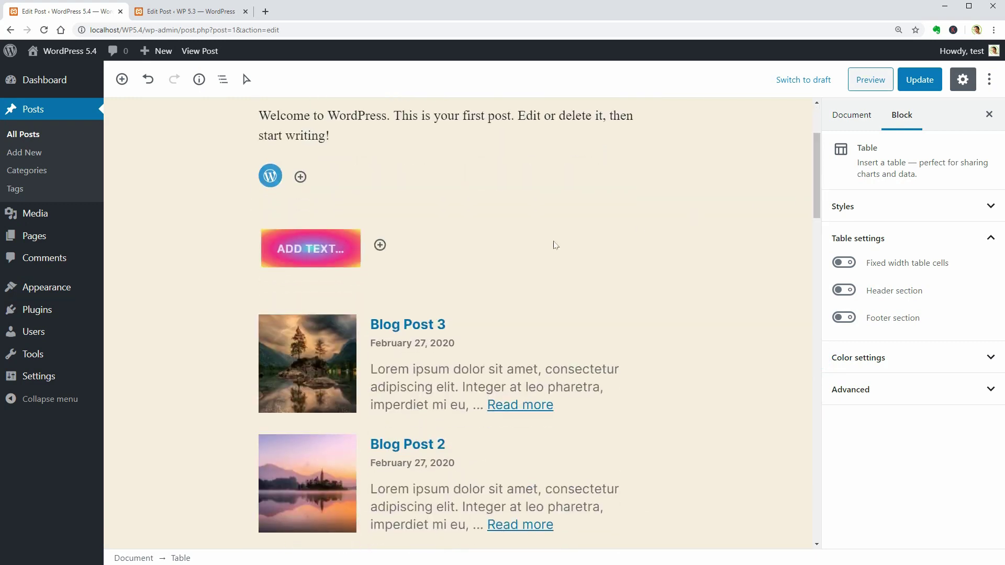
left_click(461, 254)
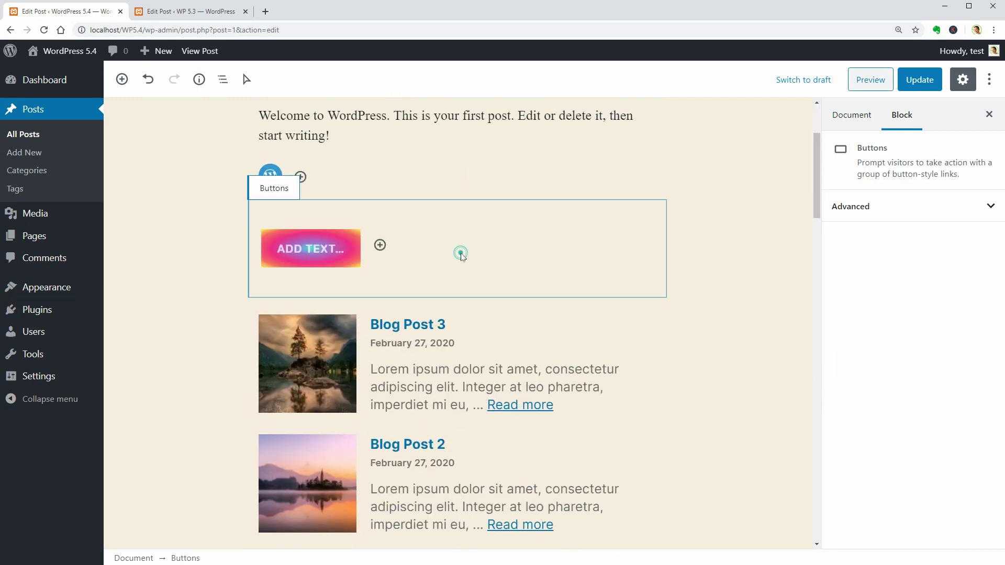
left_click(398, 147)
left_click(417, 251)
scroll(416, 250, "down", 5)
double_click(401, 376)
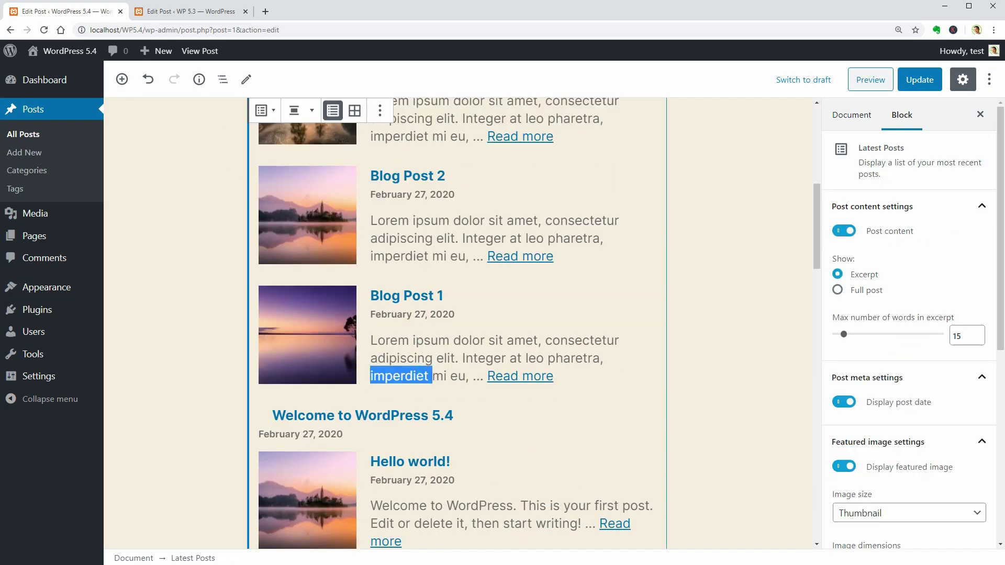
- Move the gallery's first image two positions later in the order and select the large image with the tree
scroll(512, 288, "up", 2)
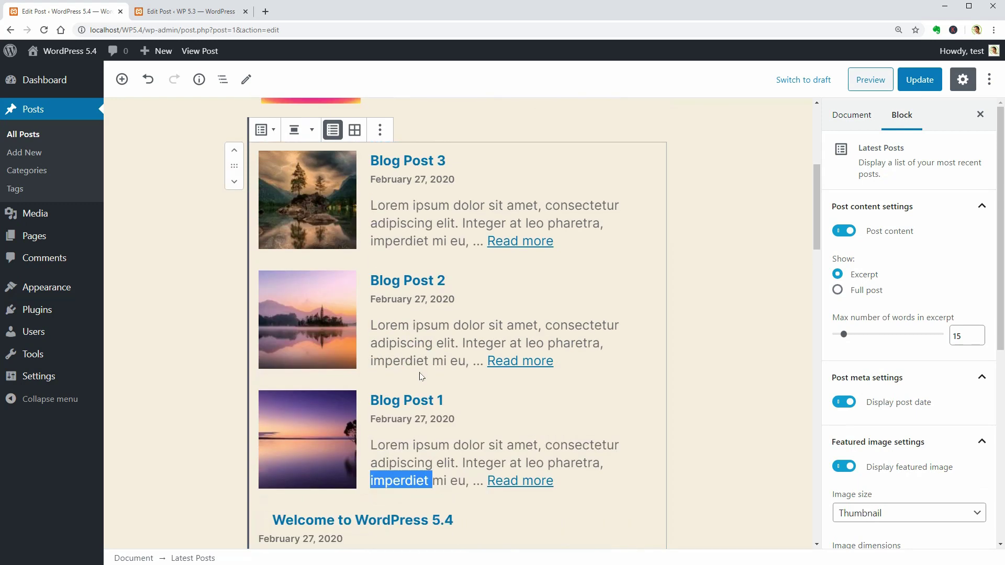
scroll(513, 288, "up", 5)
left_click(512, 288)
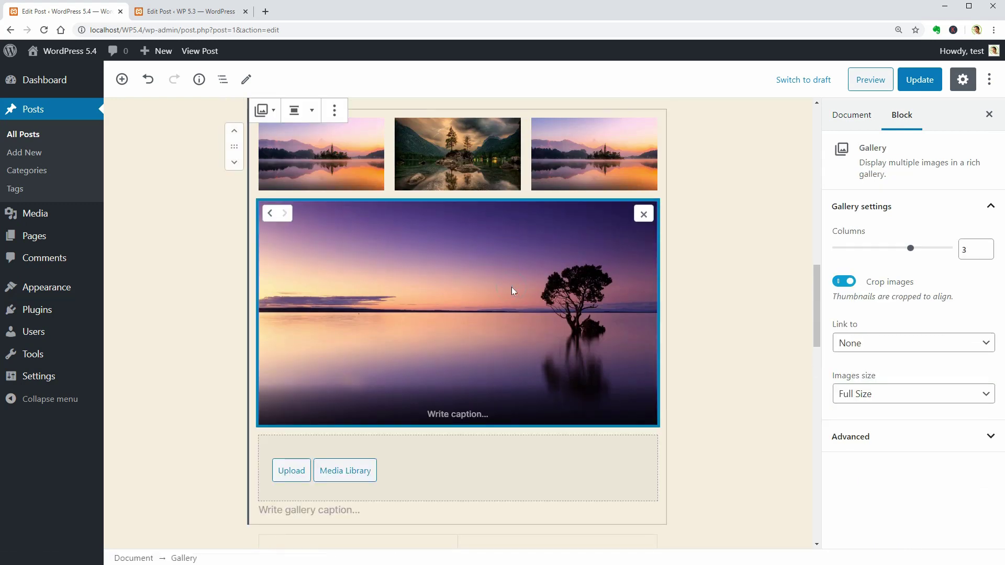
left_click(461, 156)
left_click(340, 154)
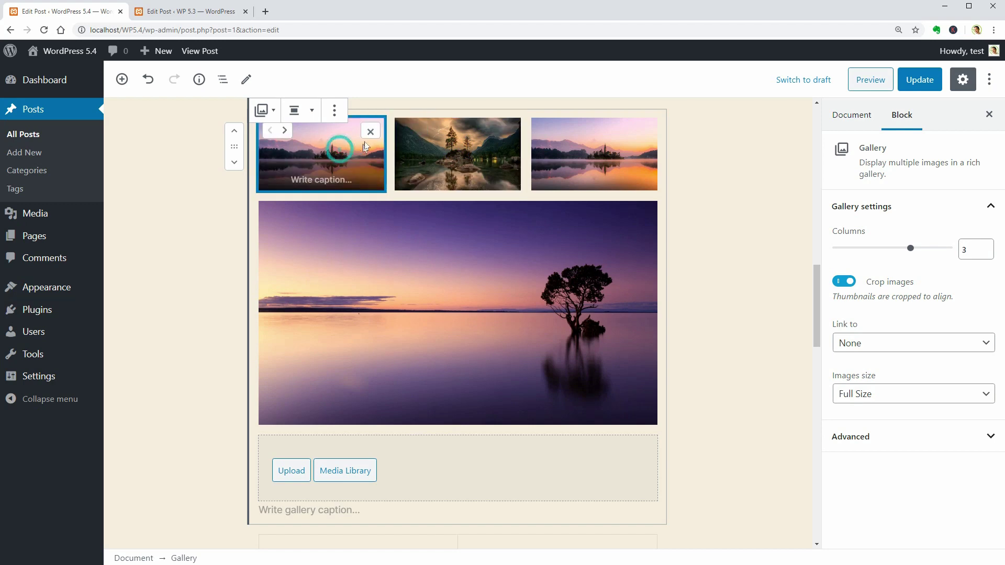
left_click(287, 132)
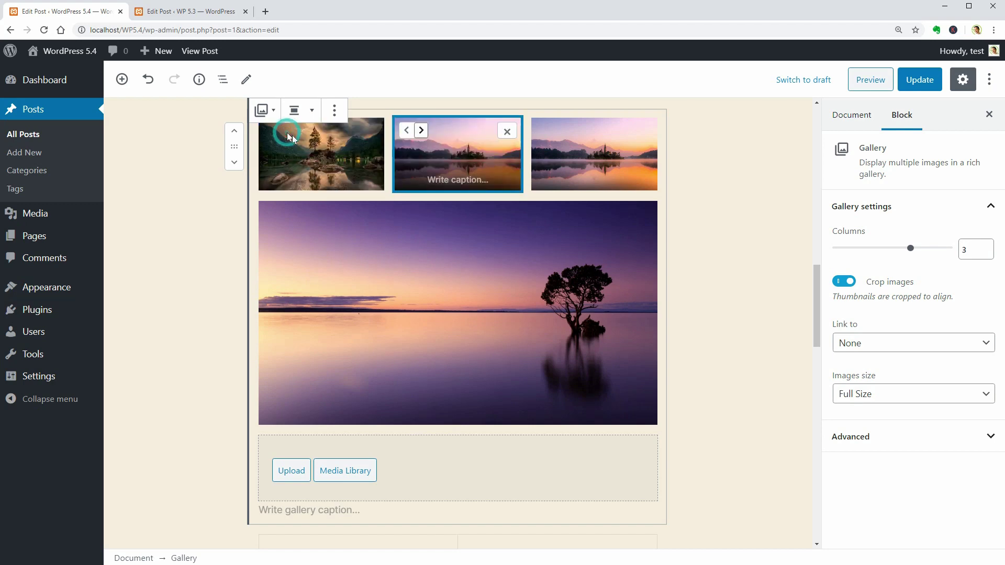
left_click(421, 131)
left_click(484, 244)
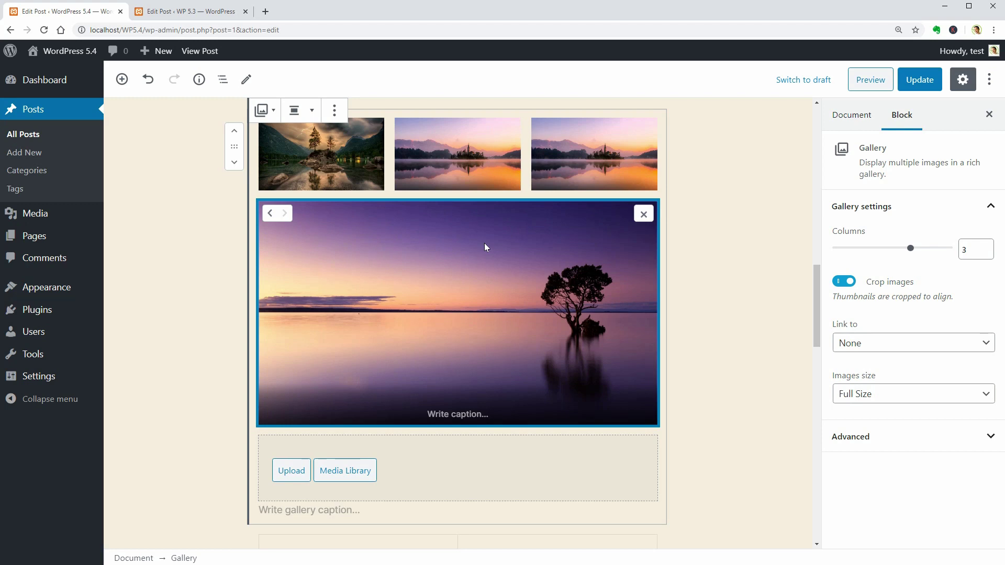
- Review the "SHOW ME BLUE" heading, the Lightning image and the cat columns in the lower part of the post
scroll(485, 243, "down", 5)
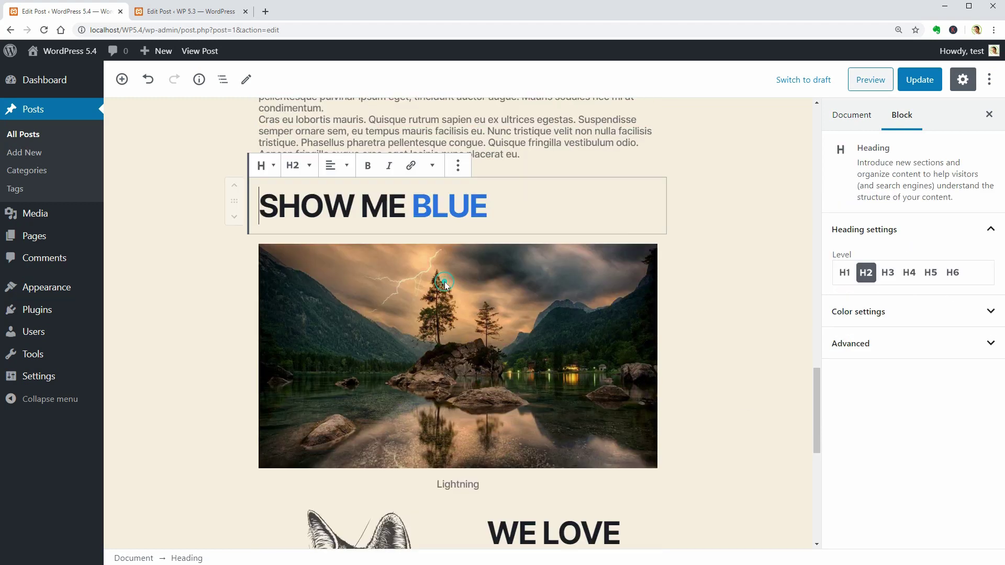
left_click(444, 282)
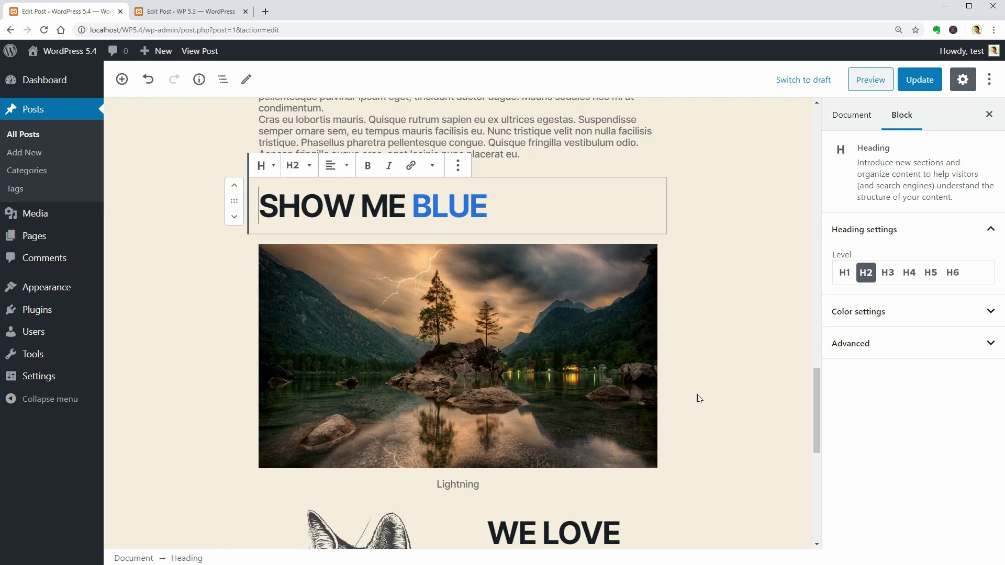
scroll(698, 399, "down", 4)
scroll(698, 400, "down", 2)
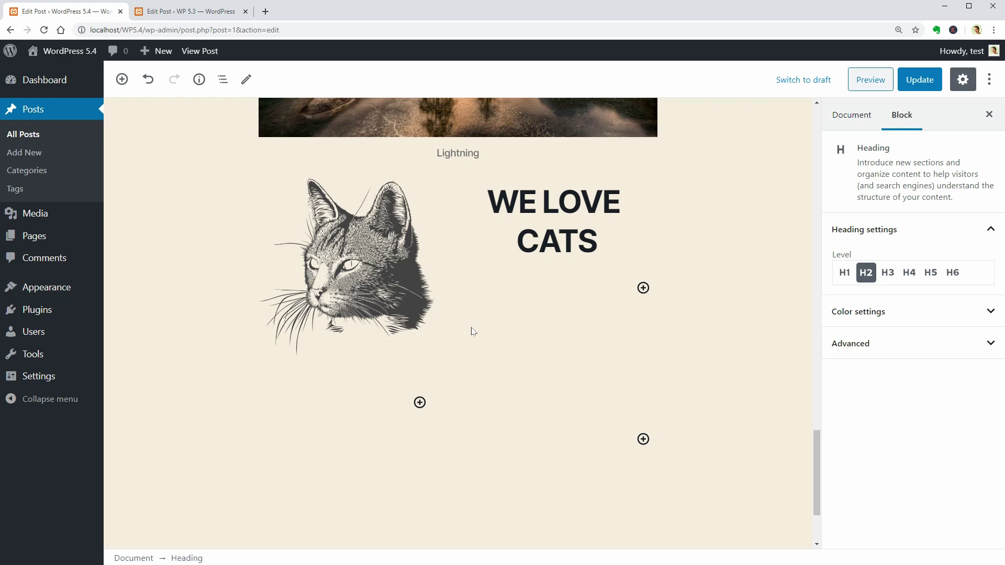
scroll(473, 331, "up", 4)
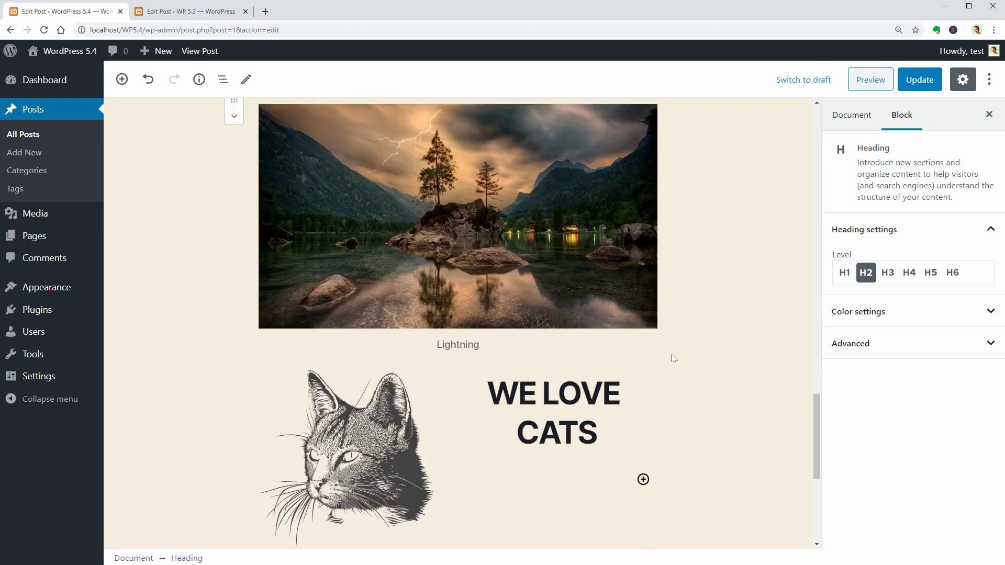
scroll(674, 359, "up", 2)
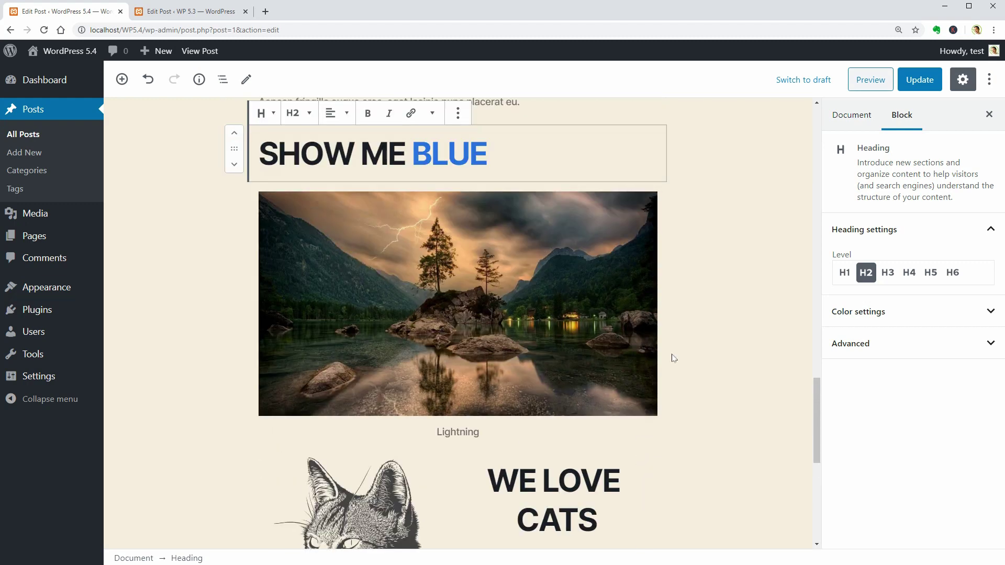
scroll(674, 359, "down", 1)
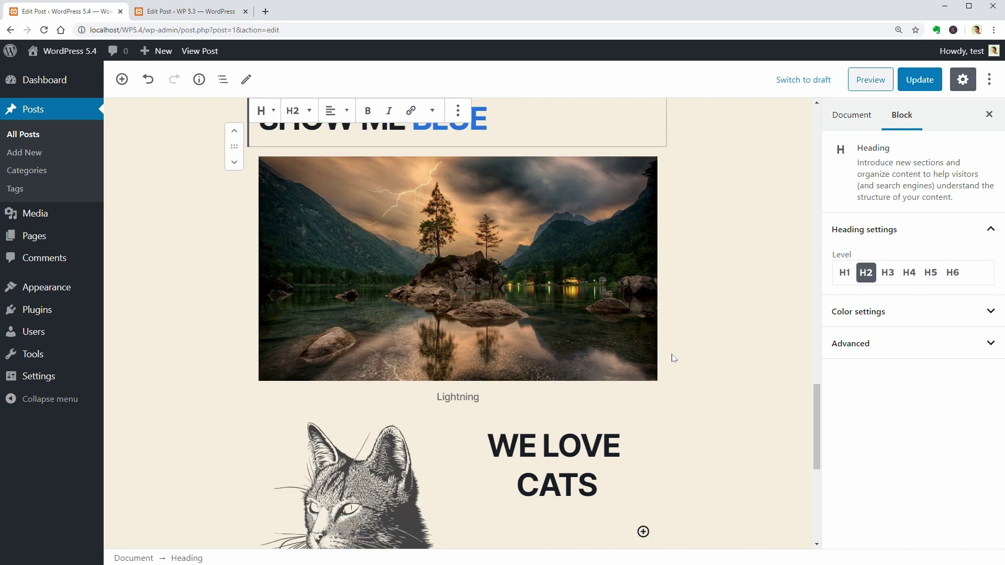